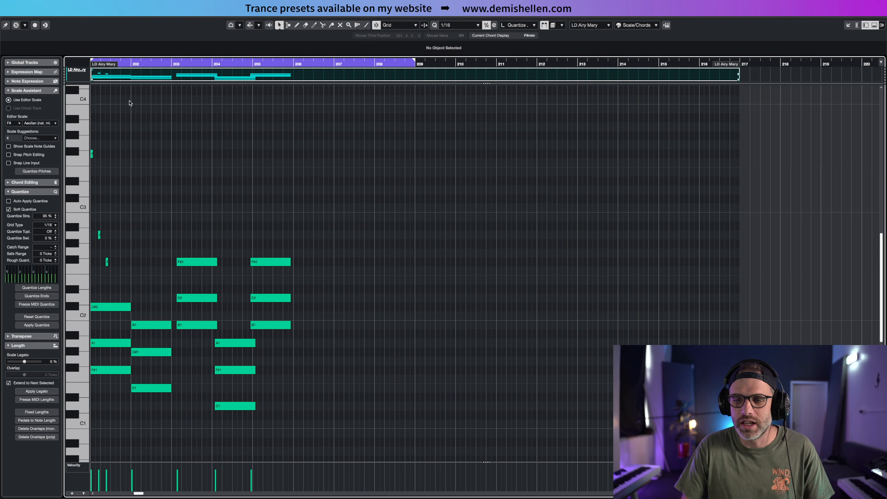
- Select the first, third and last chords of the LD Airy Mary part to examine their notes and timing
click(121, 63)
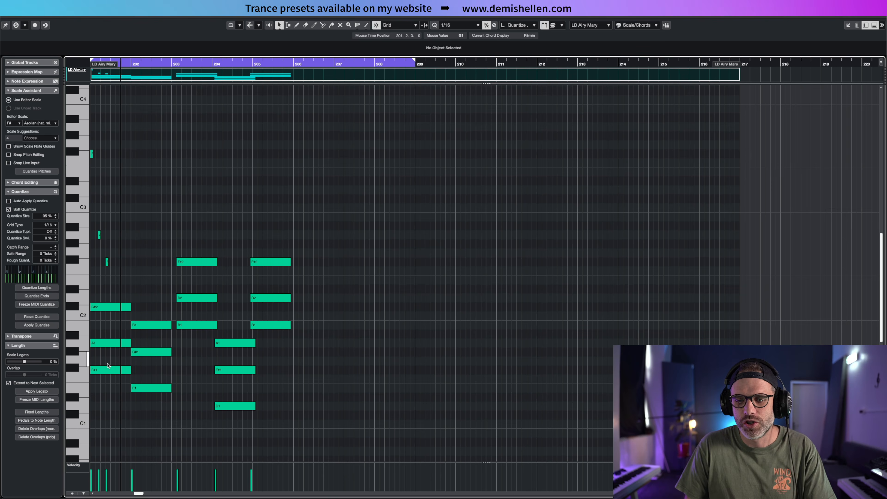
drag(104, 300, 115, 391)
key(h)
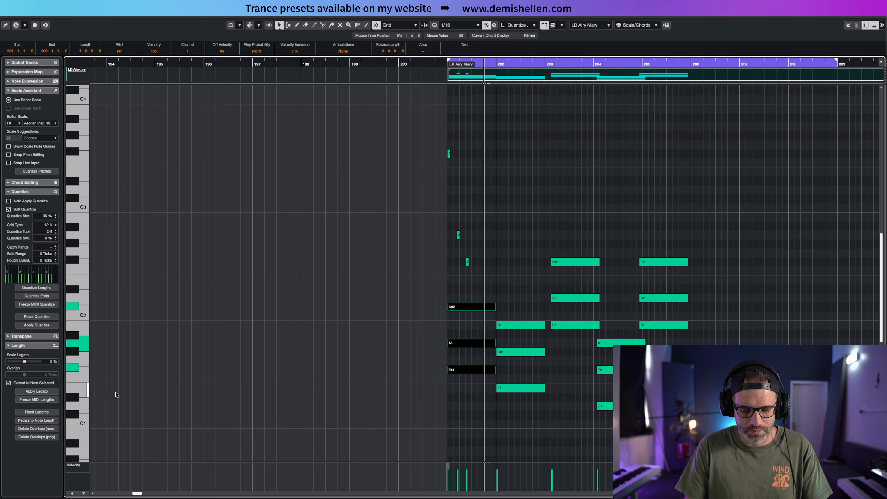
key(h)
key(h)
key(h)
drag(845, 175, 878, 149)
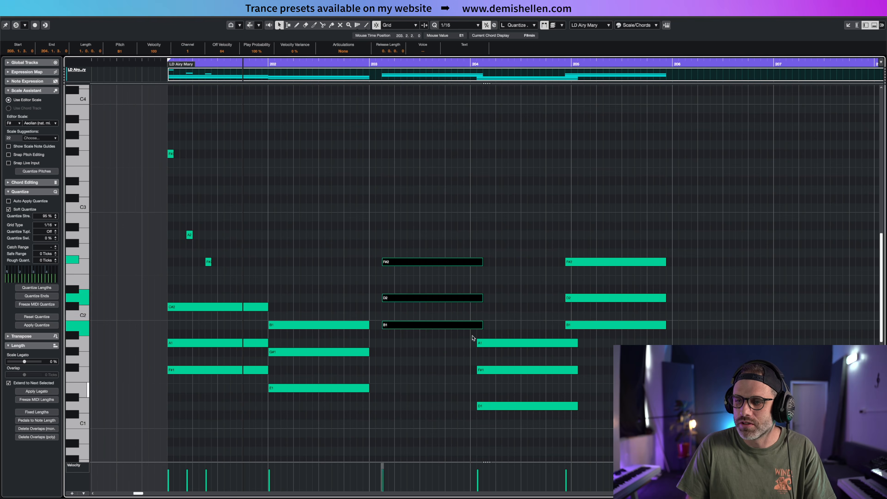
drag(597, 225, 616, 369)
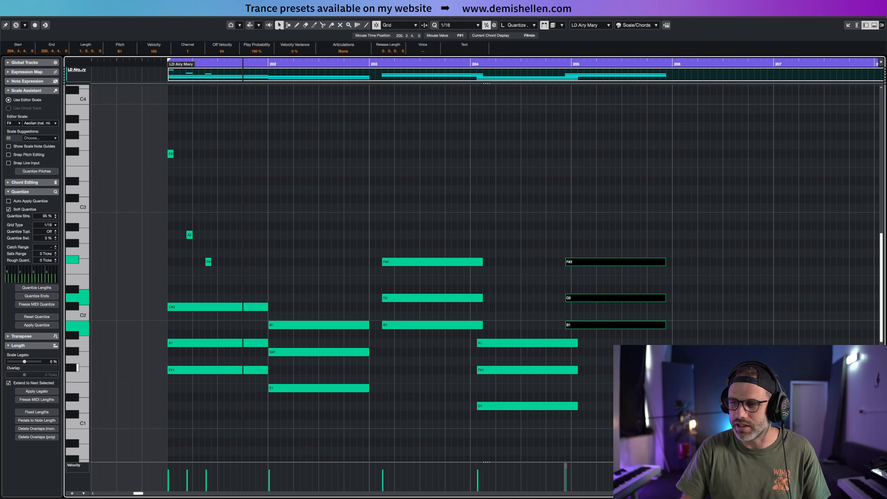
- Try replacing the last chord with an E1, G#1 and B1 chord at bar 205, and undo the replacement
drag(583, 390, 585, 386)
click(593, 352)
click(597, 361)
key(Up)
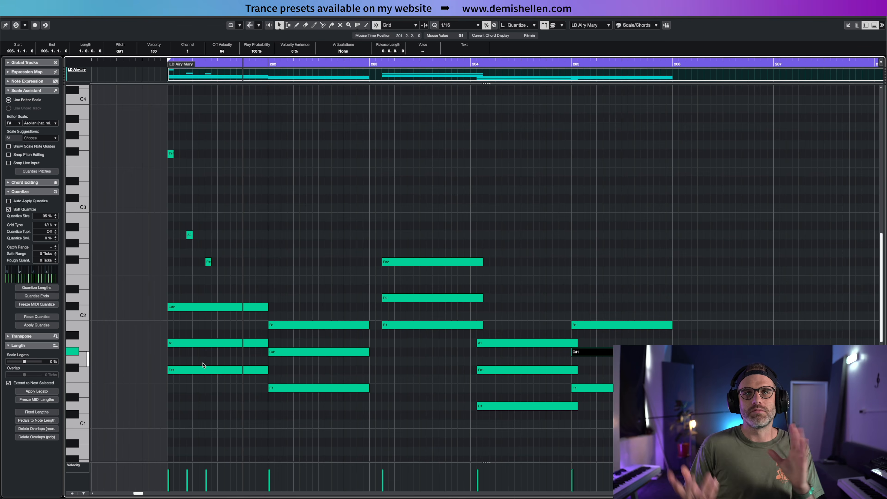
drag(278, 269, 316, 396)
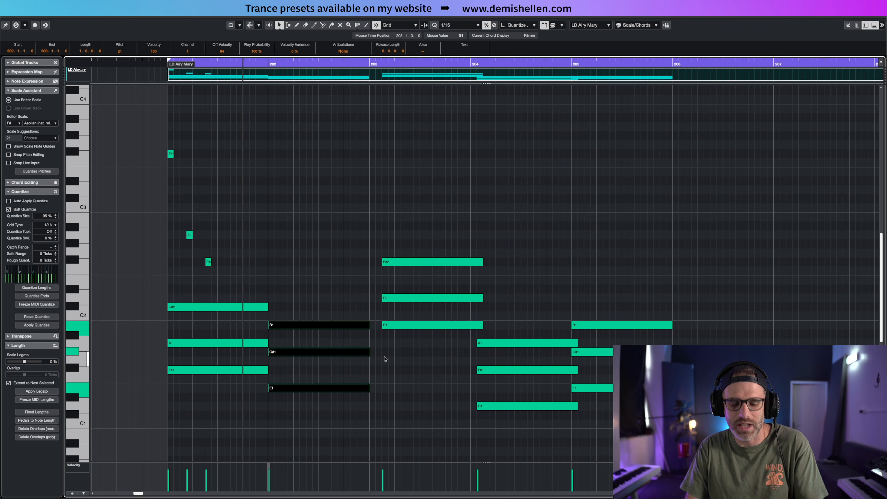
key(super+z)
key(super+z)
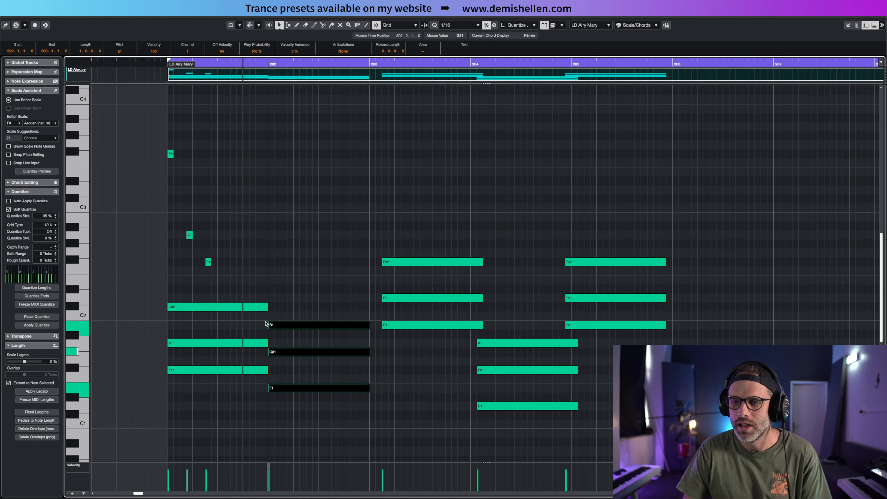
- Review how the chord progression moves from bar 201 onward and select all of its chord notes
click(291, 290)
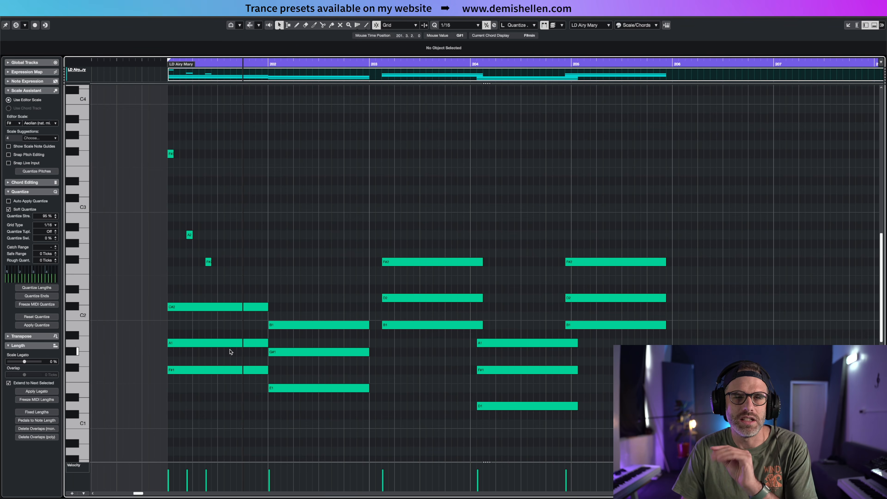
drag(226, 349, 295, 371)
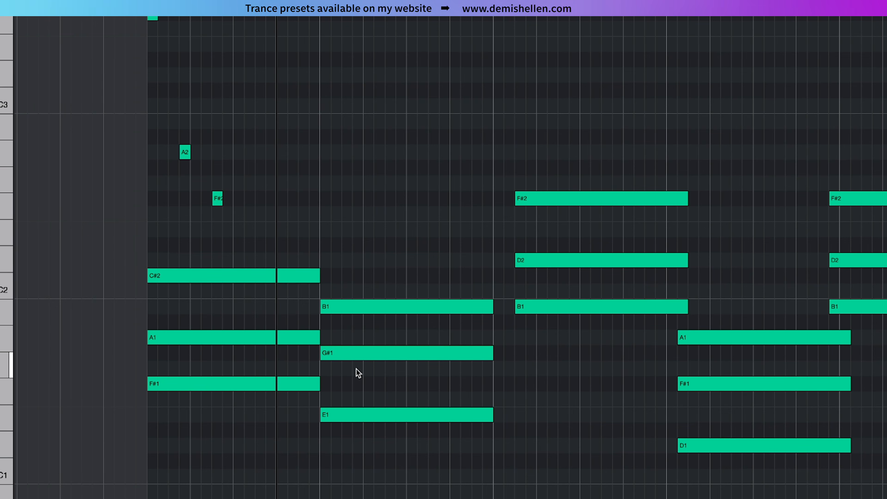
drag(358, 366, 421, 403)
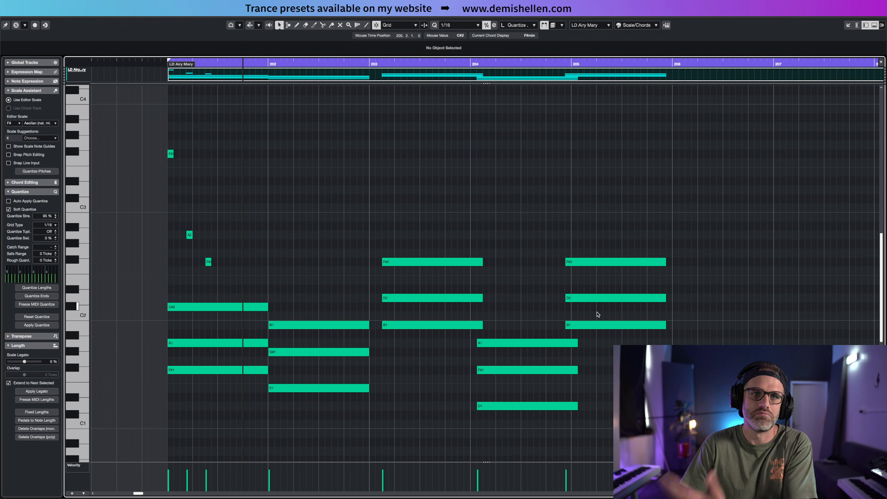
drag(249, 204, 608, 416)
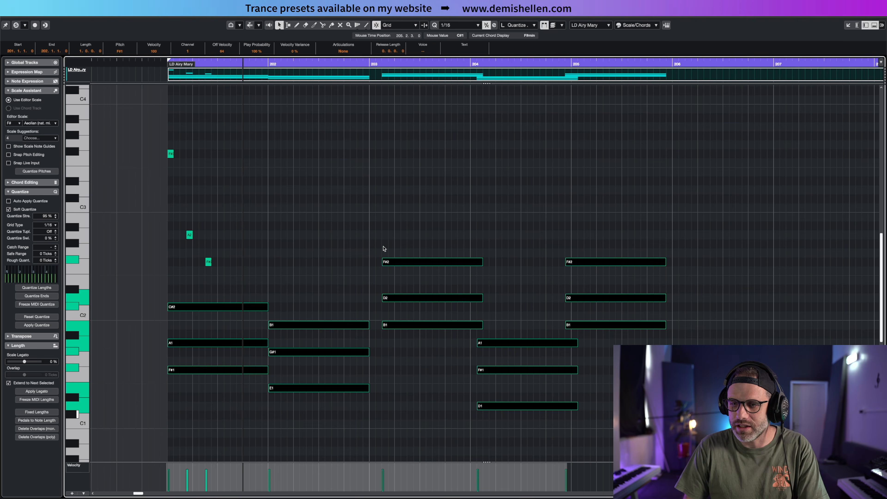
- Replace the chord part at bar 201 with a copy of the arpeggio part from bar 233 and open it for editing
key(Return)
key(super+d)
click(273, 246)
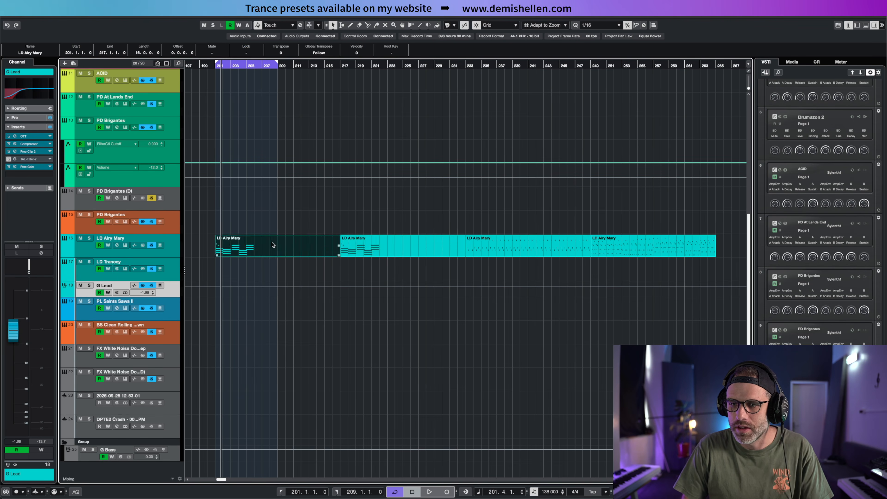
key(Delete)
click(491, 250)
drag(286, 248, 240, 247)
key(Return)
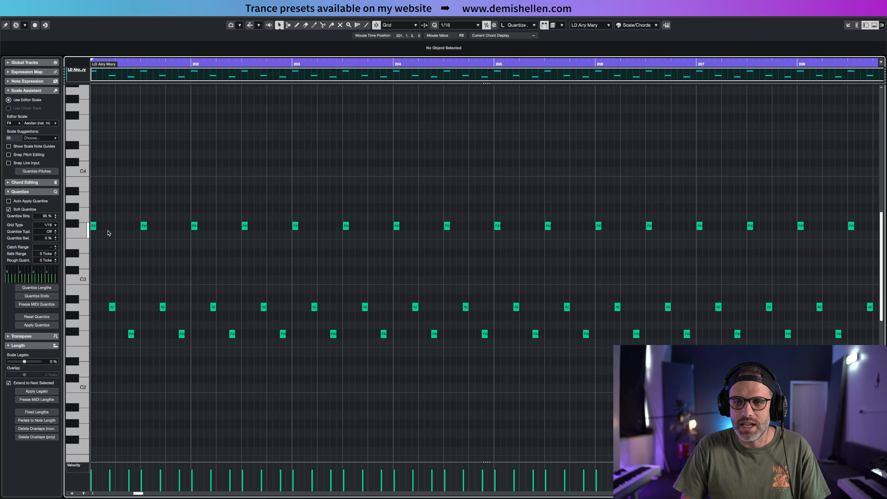
- Set the loop to bar 201 only and select each of its F#3, A2, F#2 note groups to examine the pattern
alt+click(191, 65)
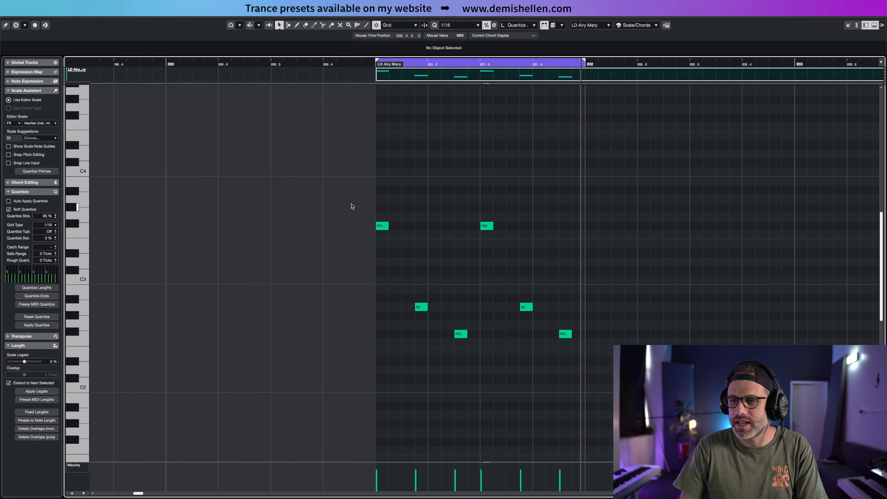
drag(351, 206, 463, 362)
drag(478, 204, 597, 359)
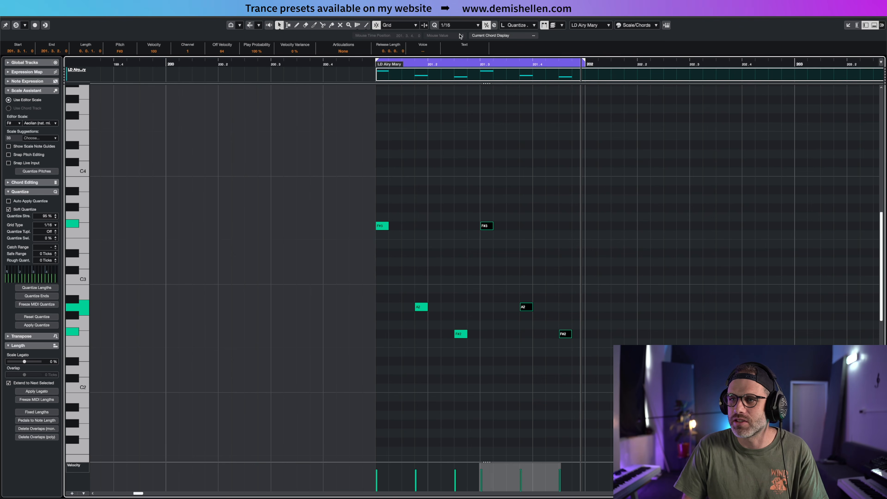
- Switch the quantize grid to 1/8 Dotted, compare the arpeggio notes with it, and restore the grid to 1/16
click(460, 25)
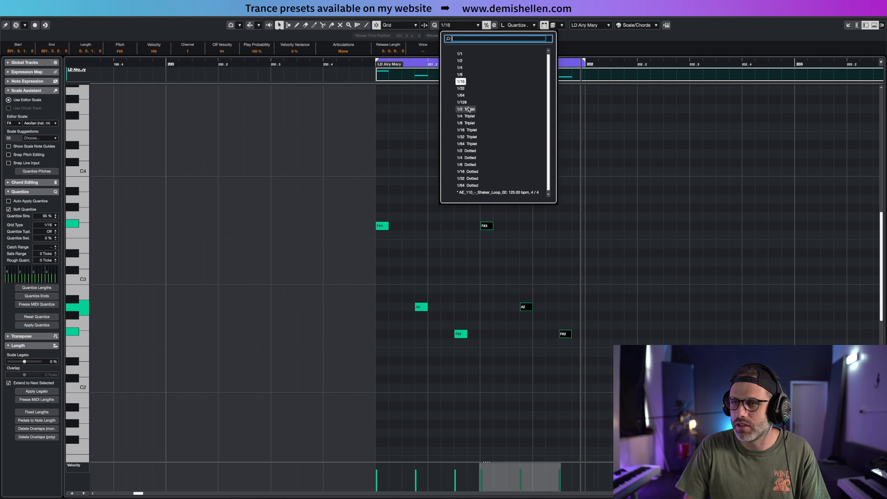
click(469, 165)
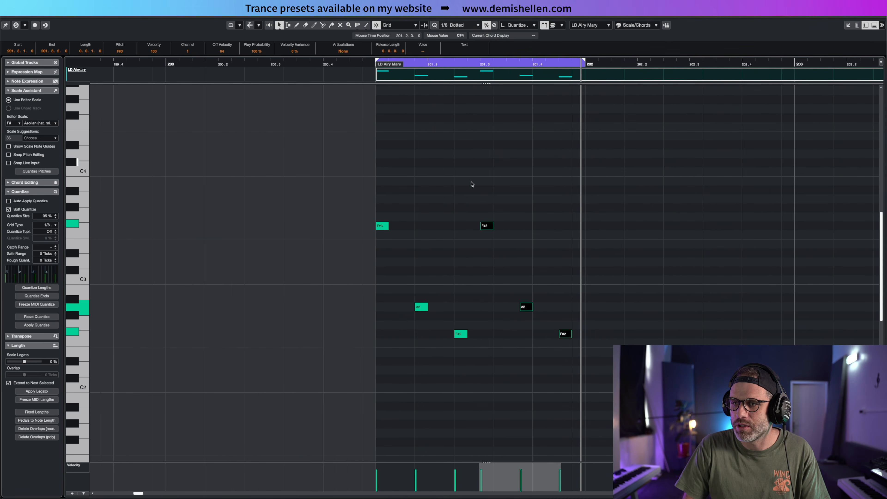
mouse_move(367, 202)
mouse_down()
mouse_move(428, 324)
mouse_move(462, 356)
mouse_up()
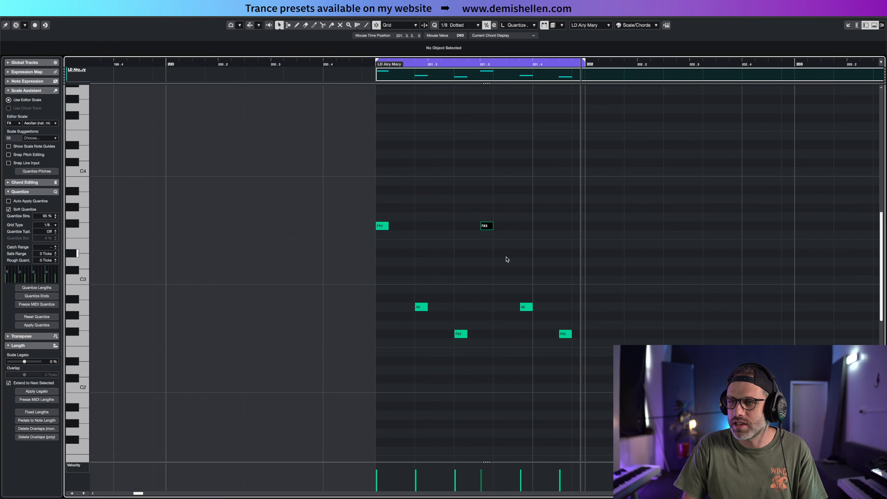
drag(547, 308, 585, 354)
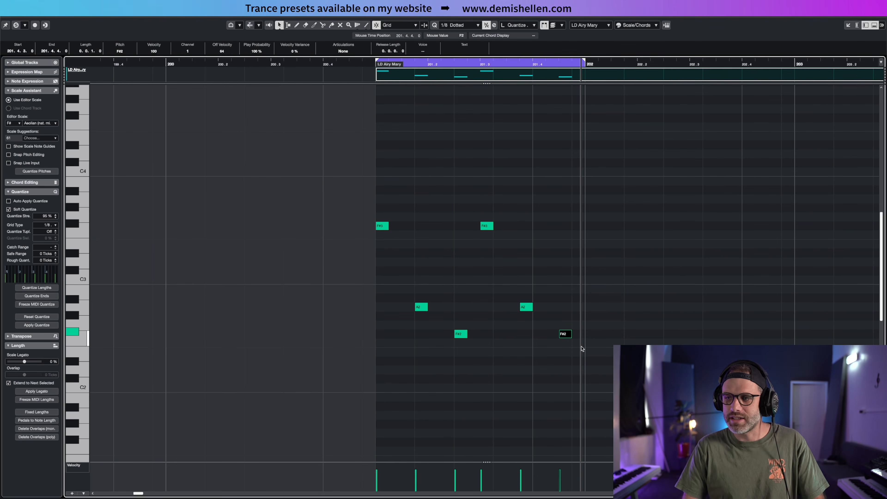
scroll(581, 348, left, 1)
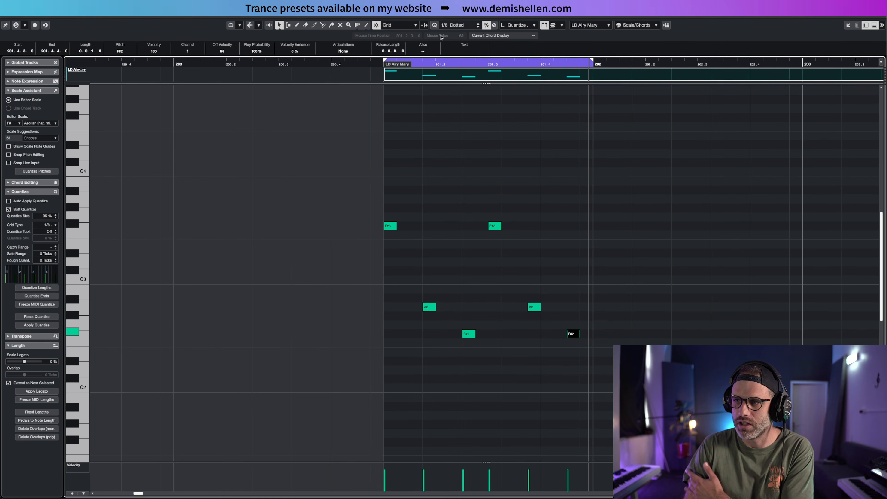
click(461, 26)
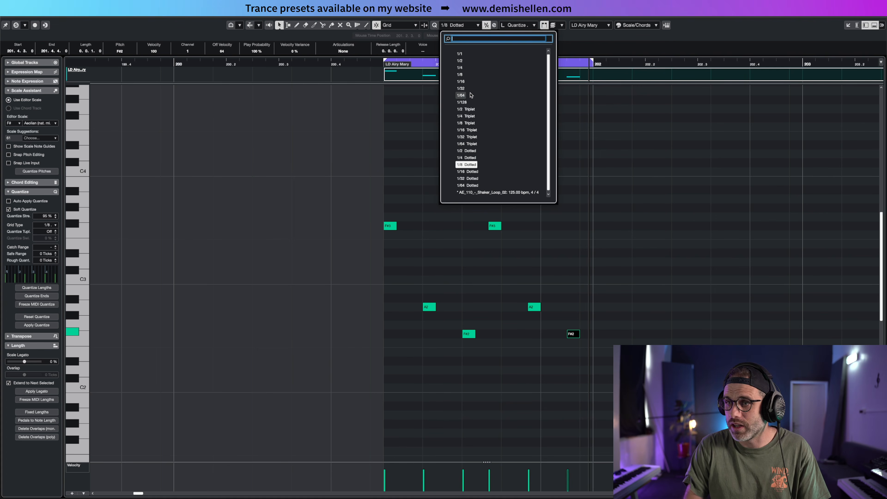
click(461, 82)
click(644, 187)
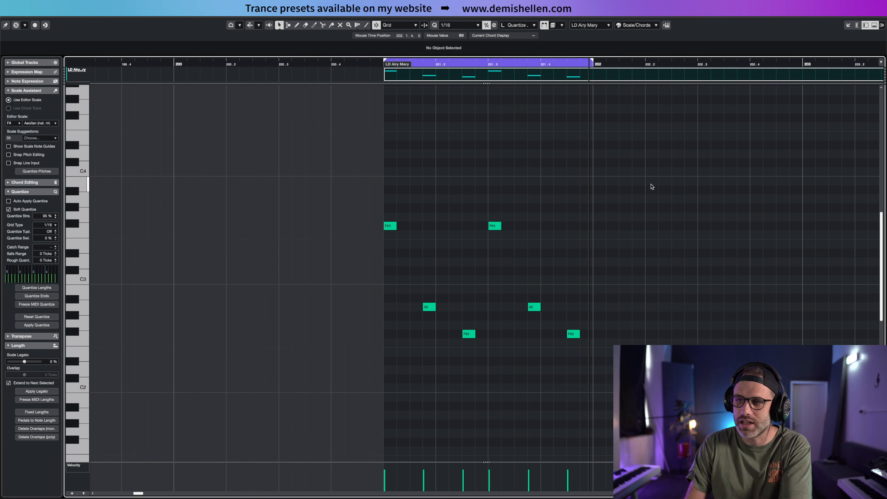
- Play back the one-bar arpeggio loop at bar 201
scroll(851, 190, right, 15)
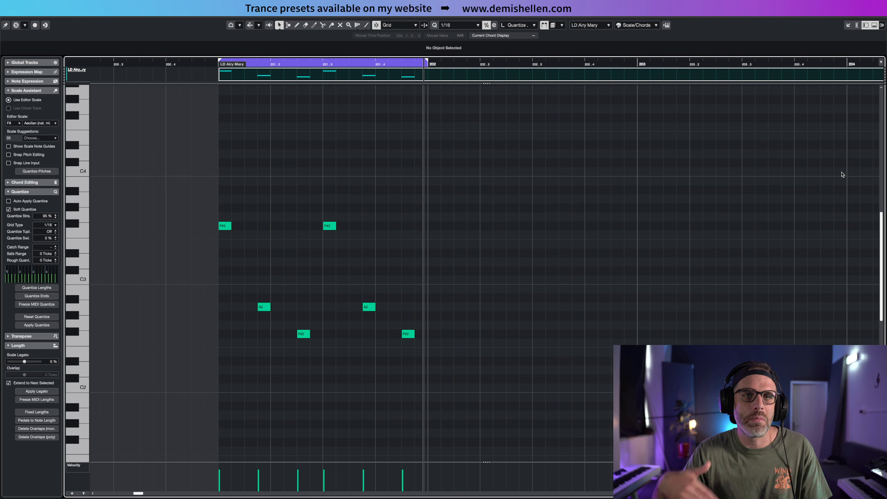
key(space)
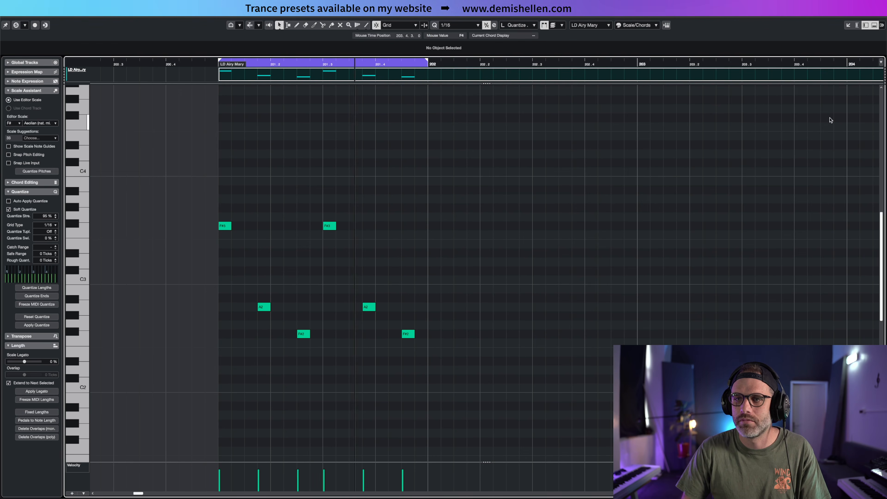
key(space)
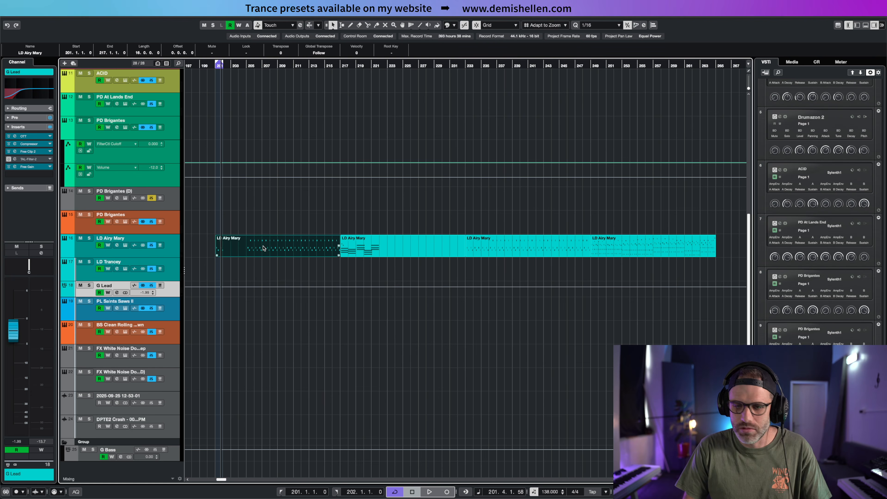
- Reopen the full arpeggio part at bar 201 and extend the playback loop to cover bars 201 through 204
double_click(233, 250)
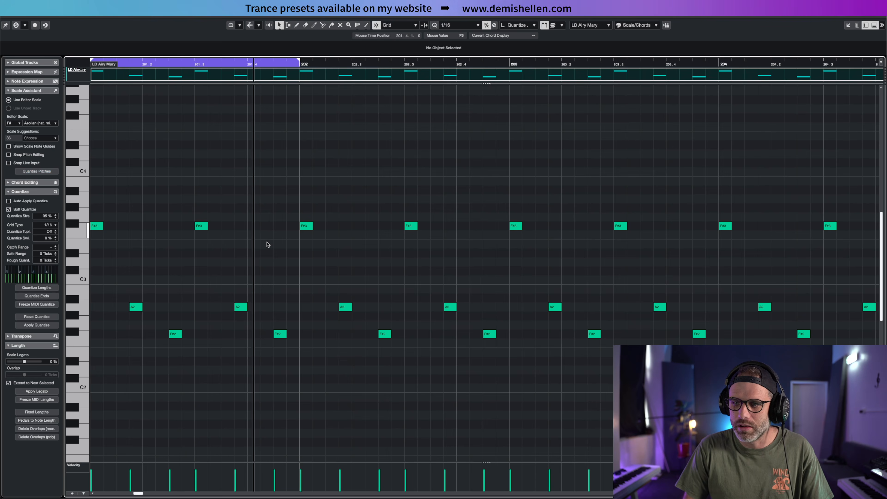
scroll(283, 255, left, 5)
key(g)
key(g)
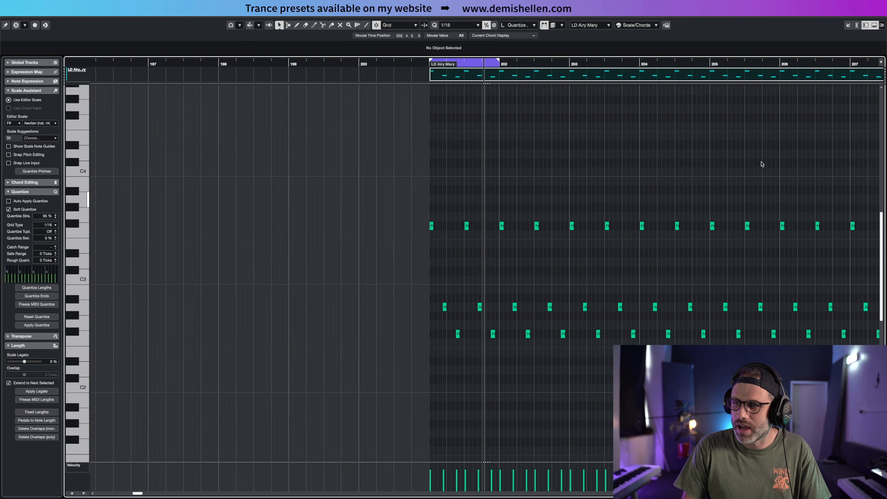
scroll(863, 161, right, 6)
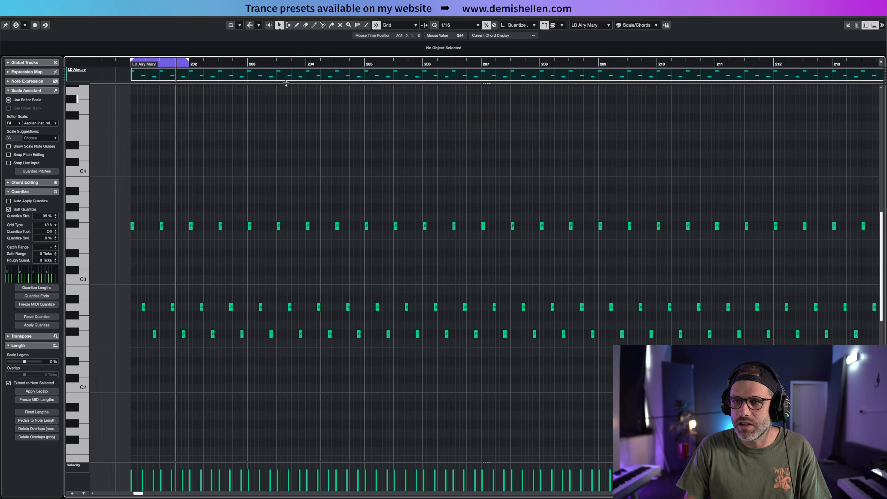
alt+click(365, 65)
key(space)
- Raise the four upper arpeggio notes in bars 203 and 204 to G#3
drag(346, 211, 233, 245)
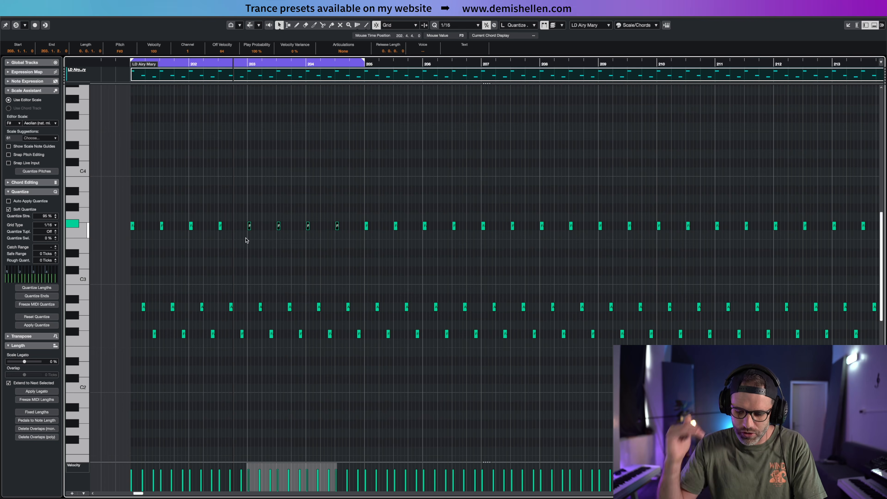
key(Up)
key(Up)
- Raise the two upper notes in bar 204 to A3 and play back the loop
click(308, 200)
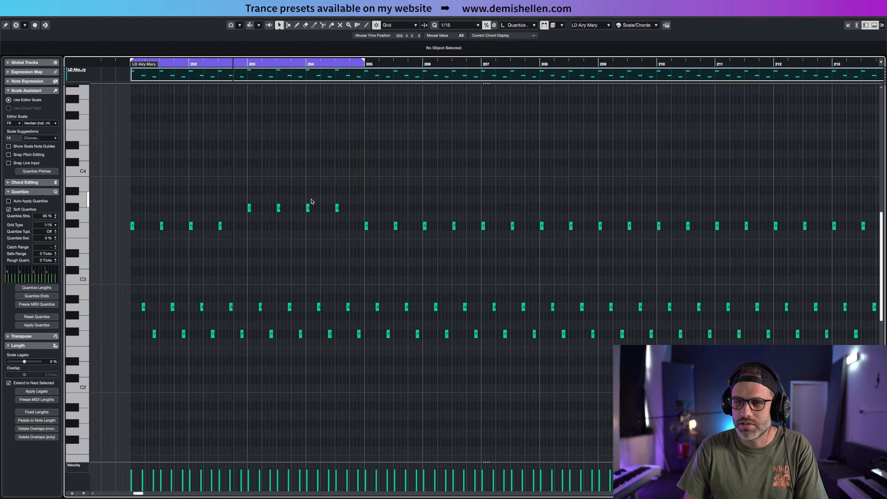
drag(348, 213, 350, 214)
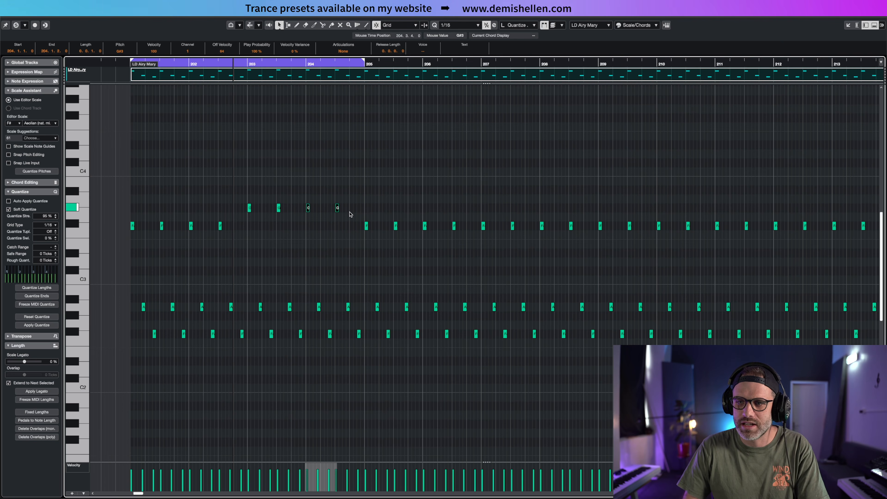
click(282, 210)
drag(279, 192, 374, 198)
key(space)
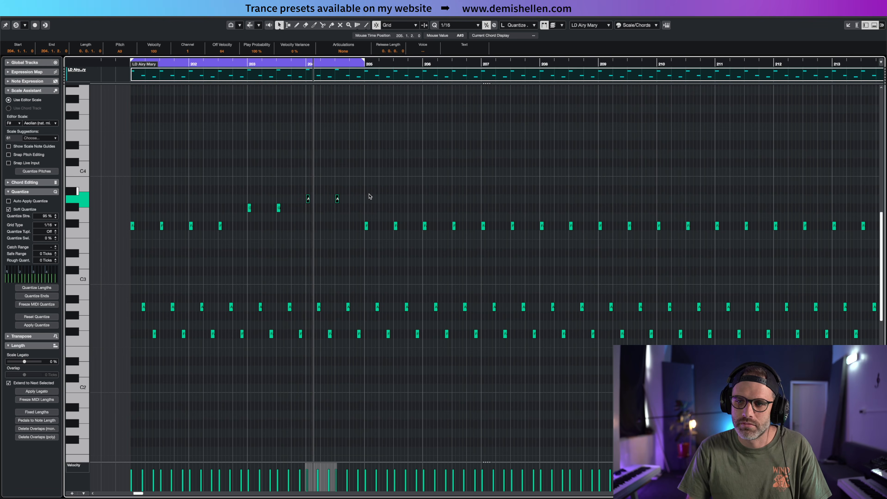
key(space)
- Extend the loop to bar 209, raise the lower two-note layers in bars 205 to 207 to B2 and G#2, and play from bar 204
alt+click(598, 63)
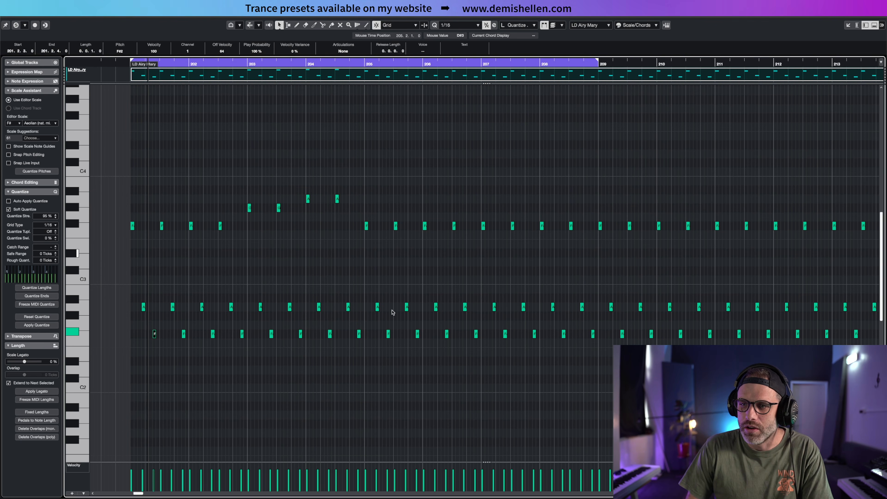
drag(376, 296, 536, 369)
key(Up)
key(Up)
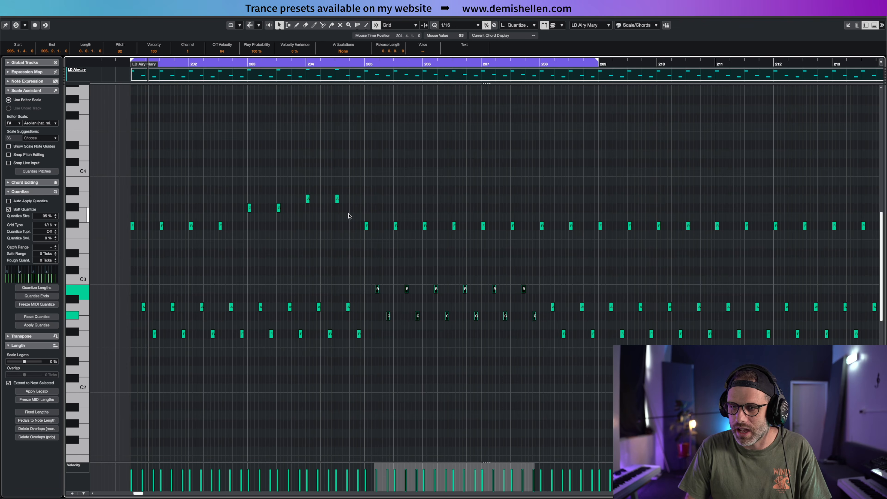
click(309, 63)
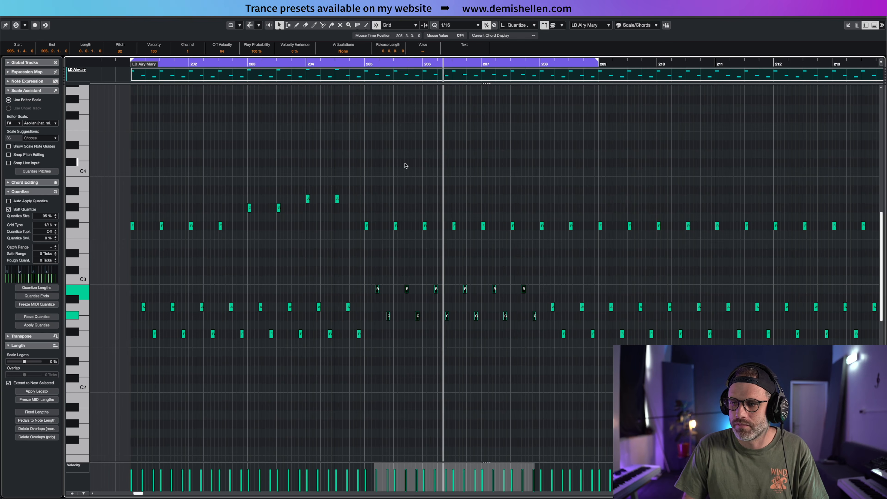
- Raise the eight upper arpeggio notes in bars 205 to 208 to G#3 and play back from bar 203
drag(347, 210, 574, 248)
key(Up)
key(Up)
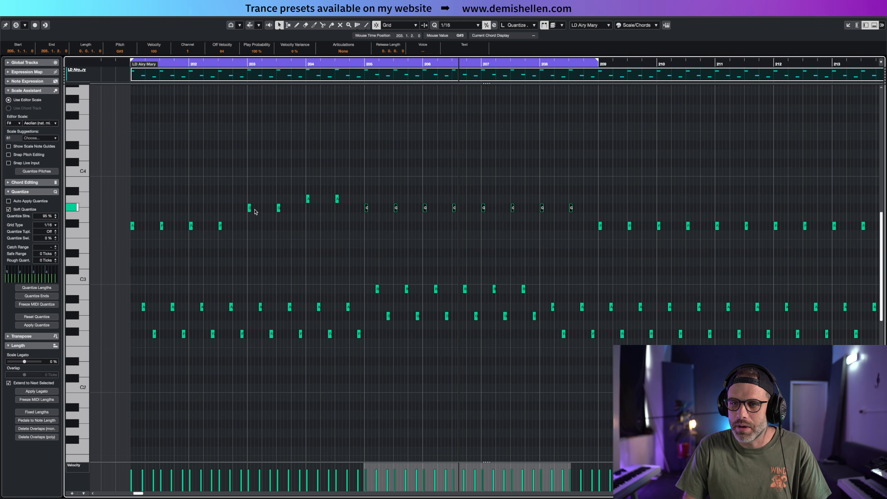
click(285, 70)
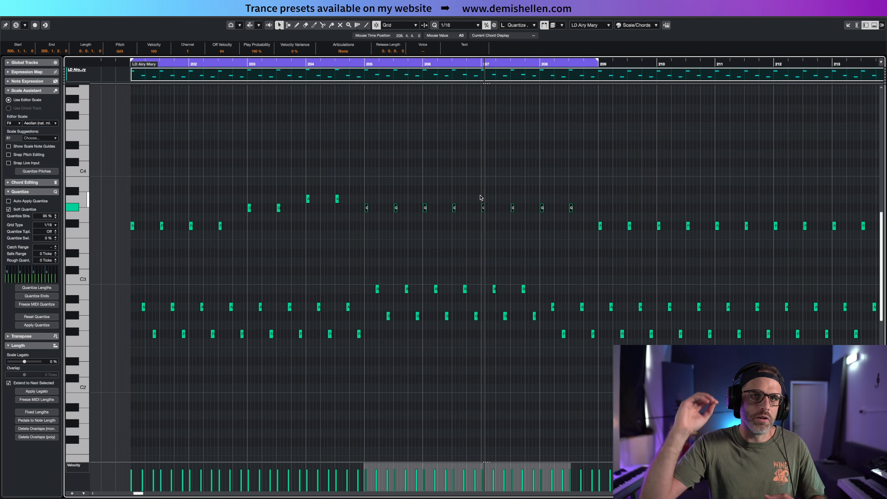
- Raise the four upper notes in bars 207 and 208 to A3 and on to B3, auditioning each from just before bar 206
drag(478, 192, 581, 229)
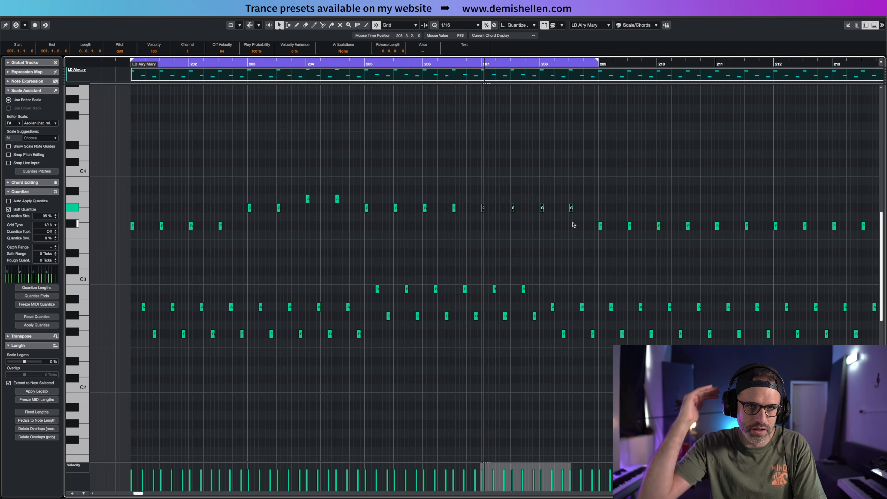
key(Up)
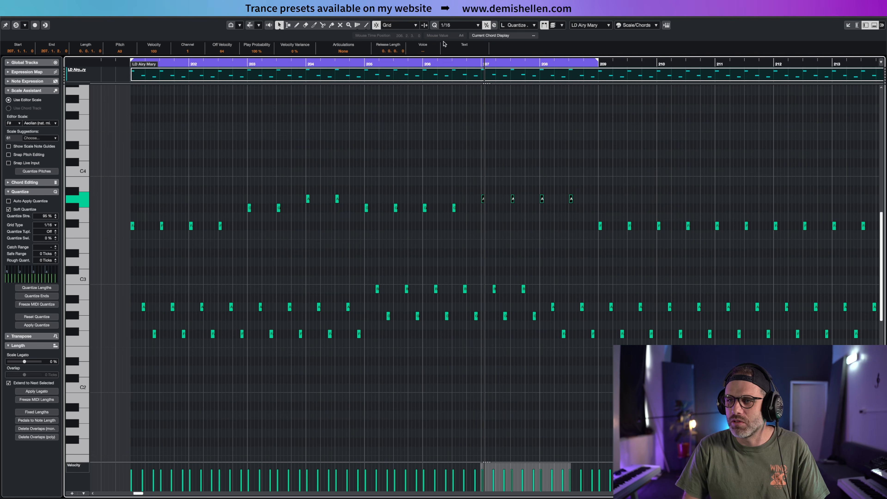
click(423, 64)
key(space)
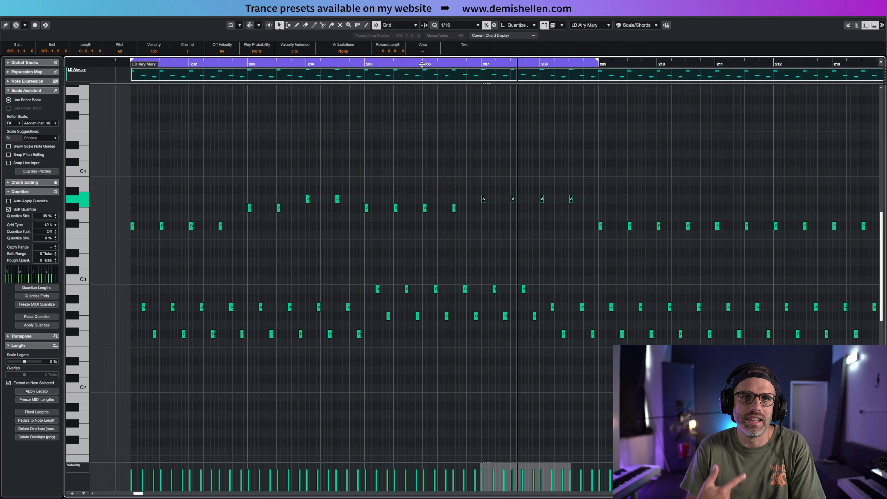
key(Up)
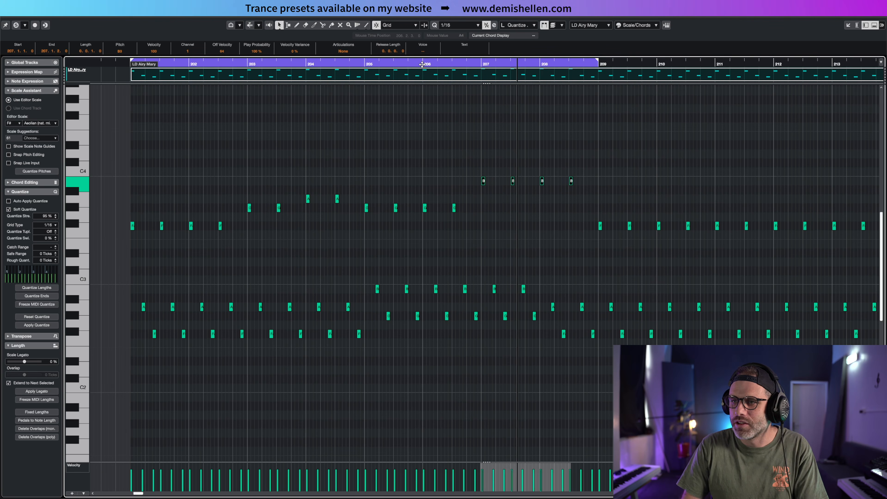
click(423, 65)
key(space)
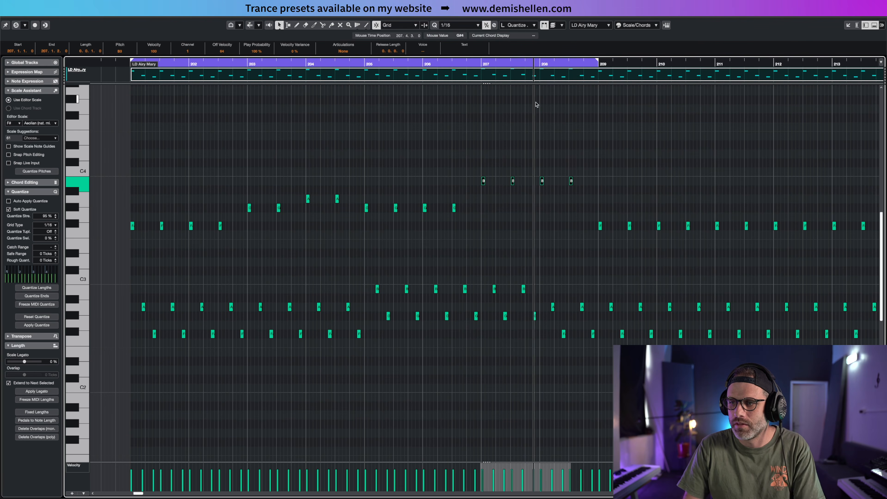
- Raise bar 208's two upper notes to C#4 and its lower two-note layers to B2 and G#2, and play the result
drag(537, 153, 591, 194)
key(Up)
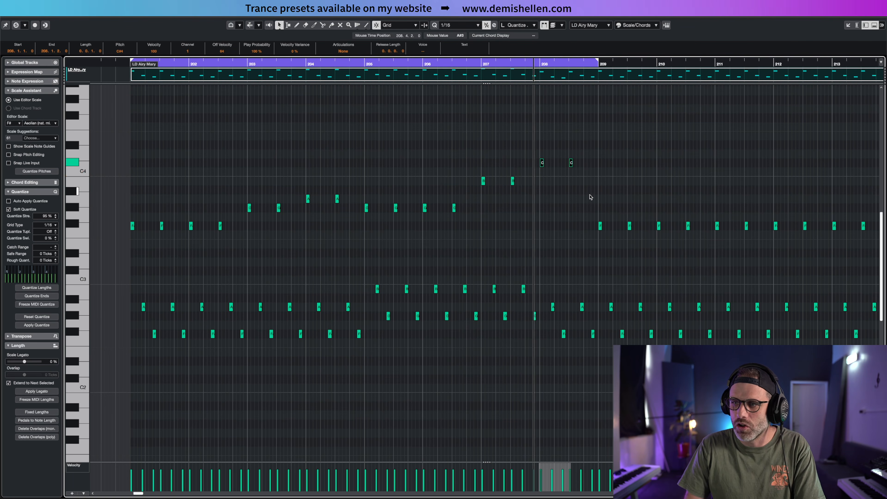
drag(549, 295, 602, 356)
key(Up)
key(Up)
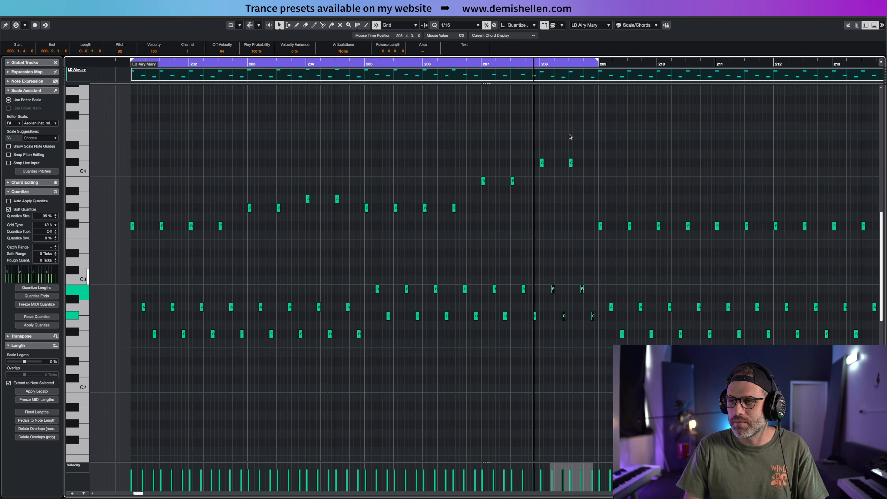
key(space)
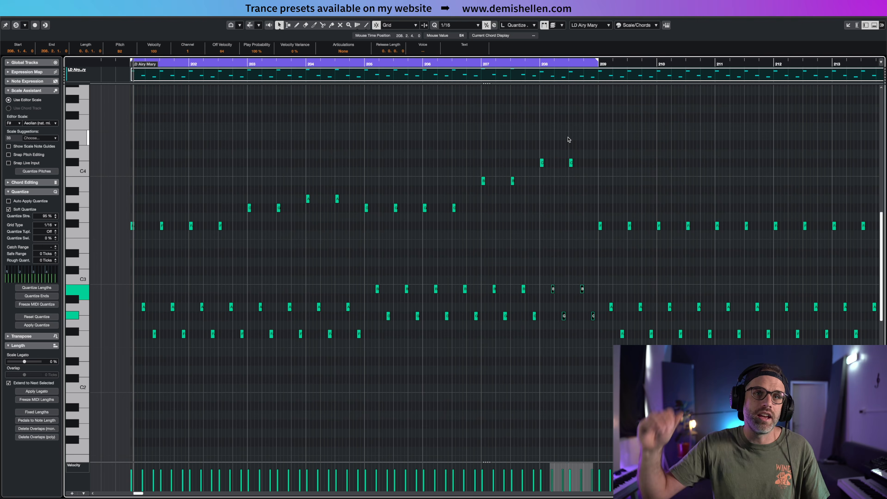
- Extend the loop to bar 213, raise the eight upper notes in bars 209 to 212 to D4, and play from late in bar 207
drag(733, 141, 876, 127)
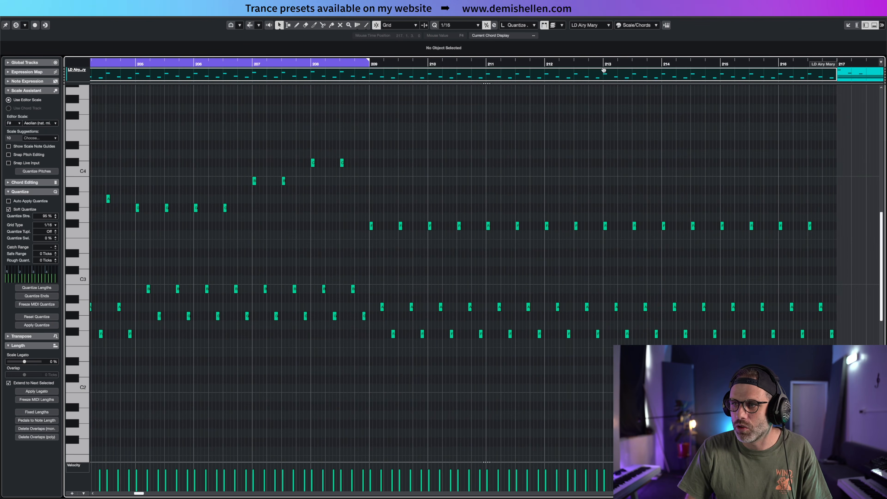
alt+click(602, 65)
drag(354, 204, 534, 245)
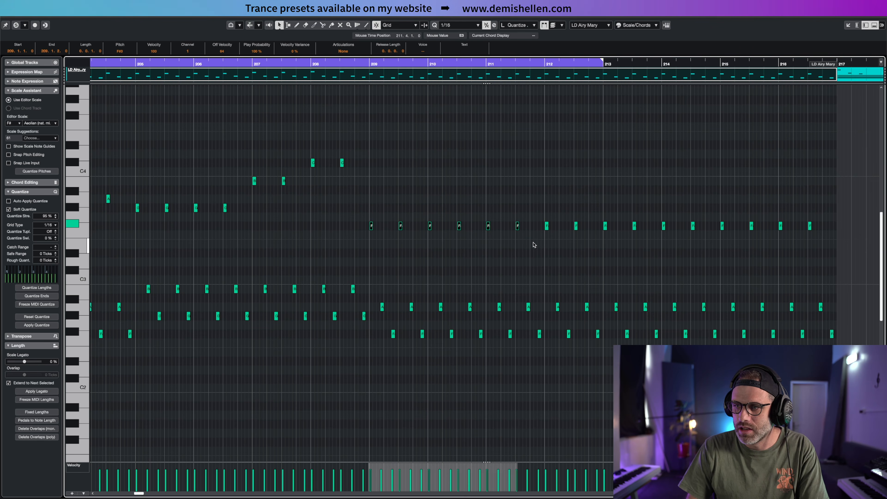
key(Up)
key(Up)
key(Up)
key(Up)
key(Up)
key(Up)
key(Up)
key(Up)
key(Up)
key(Up)
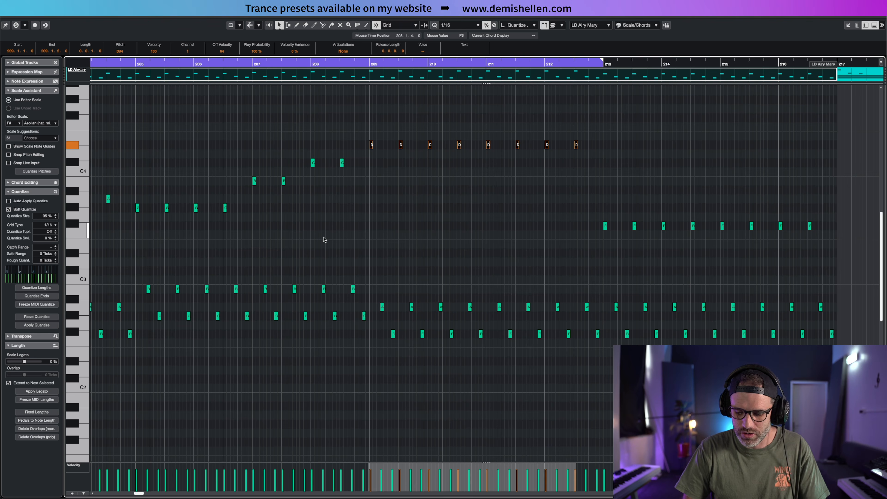
key(Down)
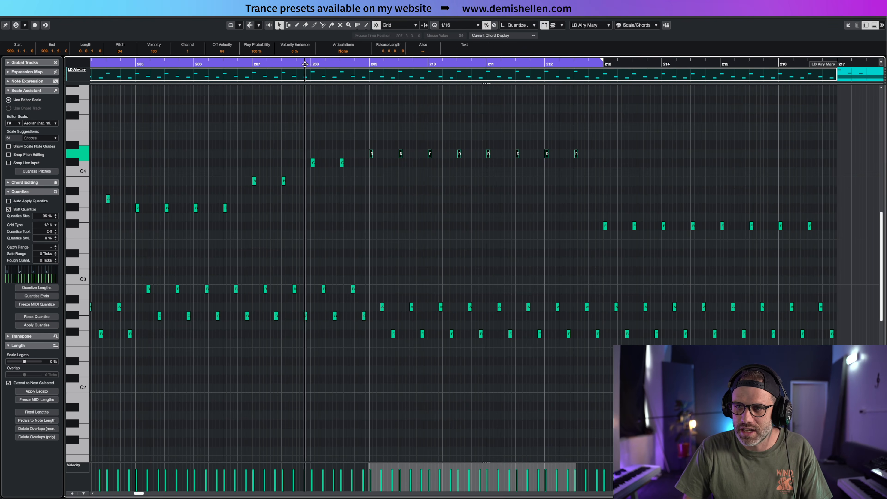
drag(307, 64, 302, 64)
key(space)
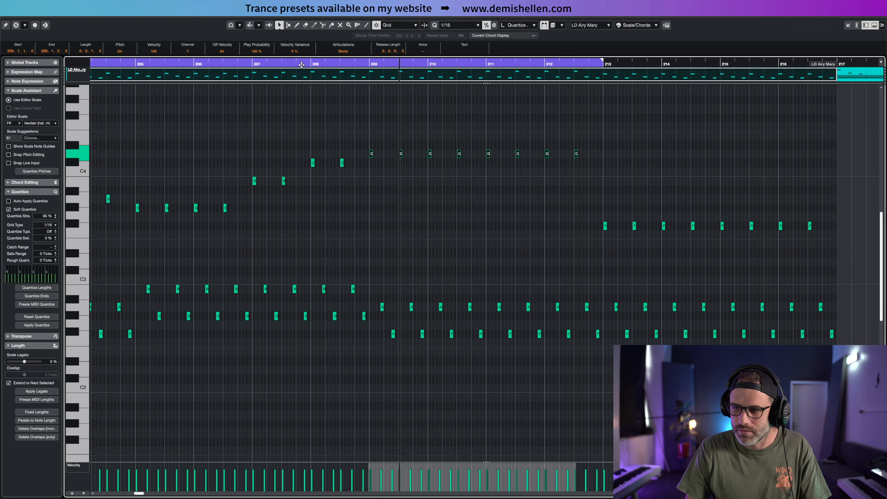
- Raise the lower two-note layers in bars 209 to 212 to D3 and B2 and play from just before bar 209
drag(377, 296, 597, 361)
key(Up)
key(Up)
key(Up)
key(Up)
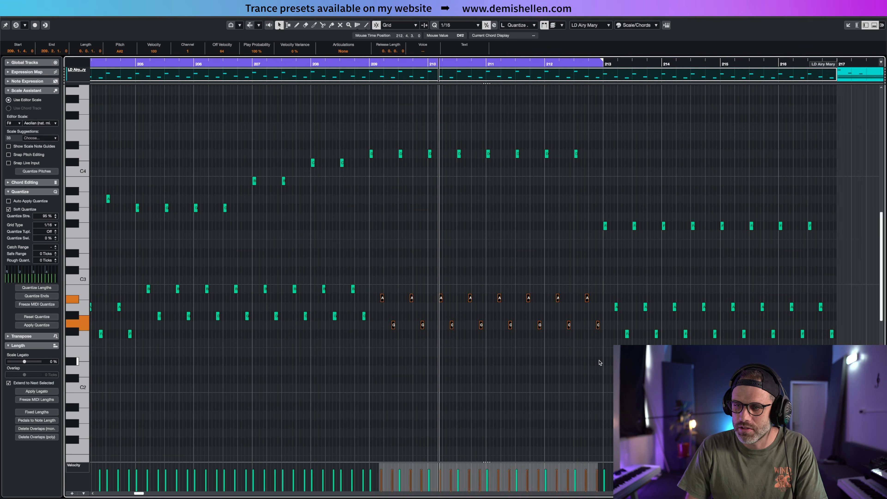
key(Up)
drag(370, 245, 591, 269)
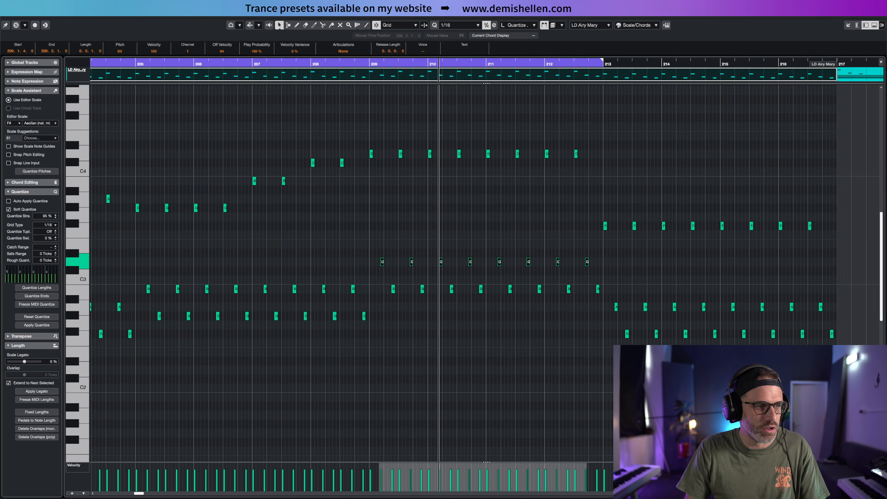
click(377, 217)
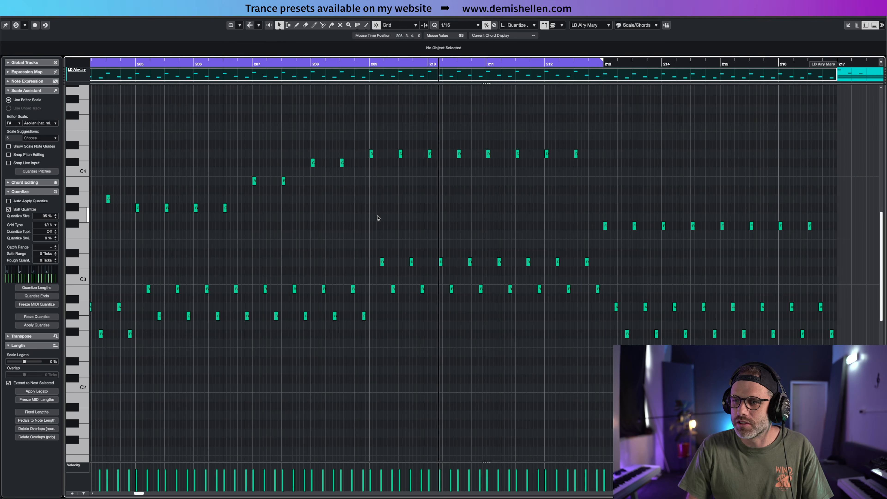
click(362, 67)
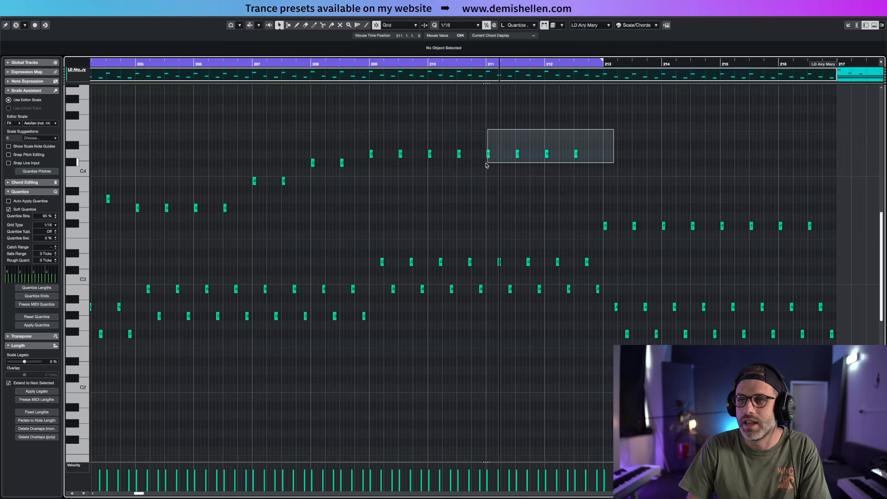
- Lower the four upper notes in bars 211 and 212 to C#4 and play from just before bar 209
drag(487, 165, 477, 163)
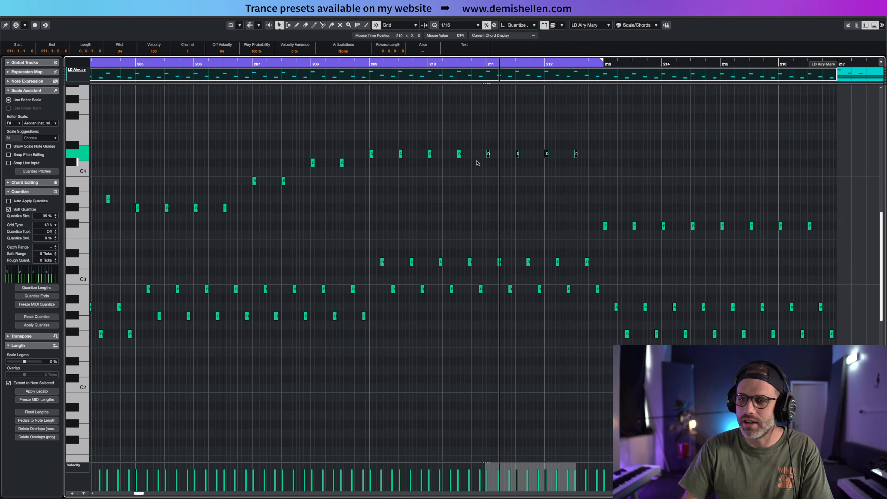
drag(652, 141, 544, 170)
click(365, 63)
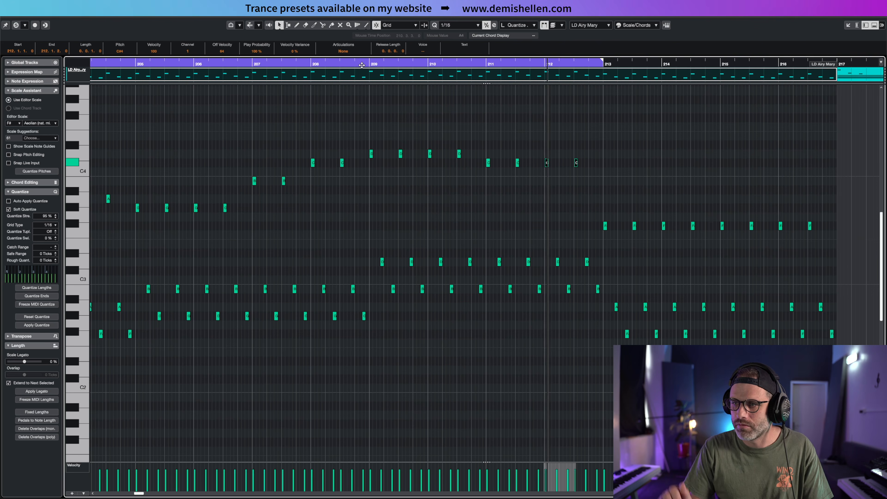
- Lower the two upper notes in bar 212 to B3 and play back from bar 211
drag(544, 144, 599, 182)
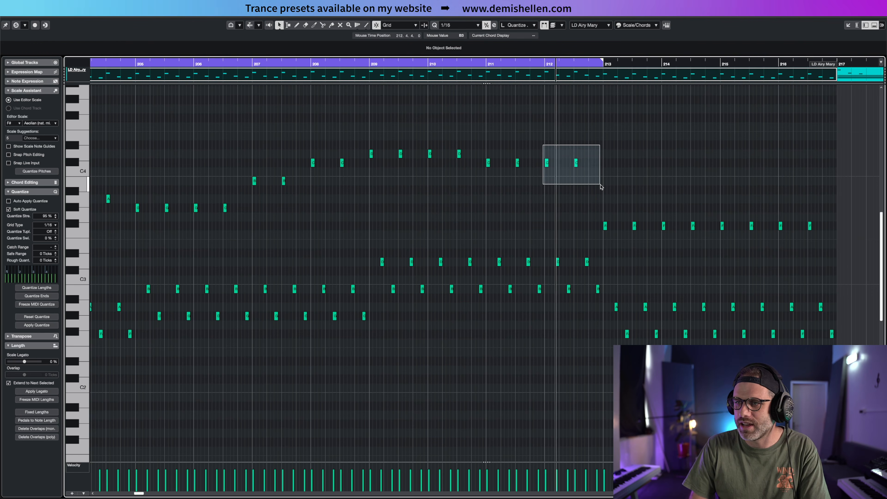
key(Down)
click(486, 64)
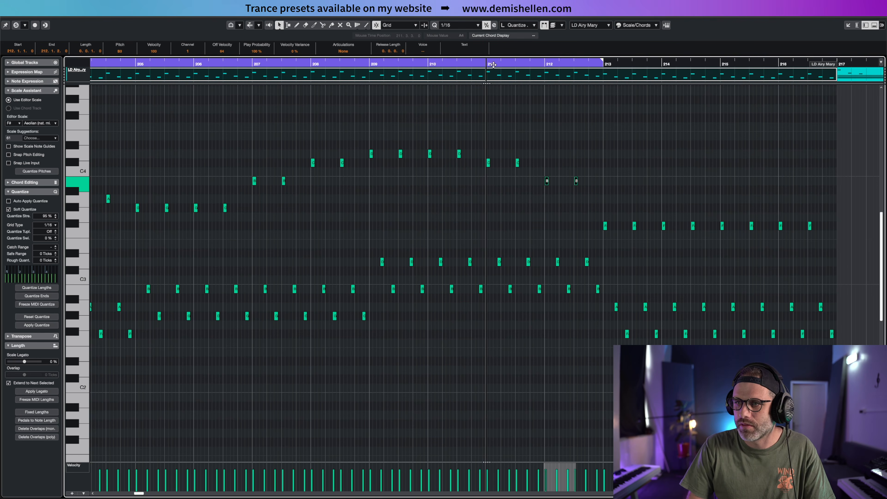
key(space)
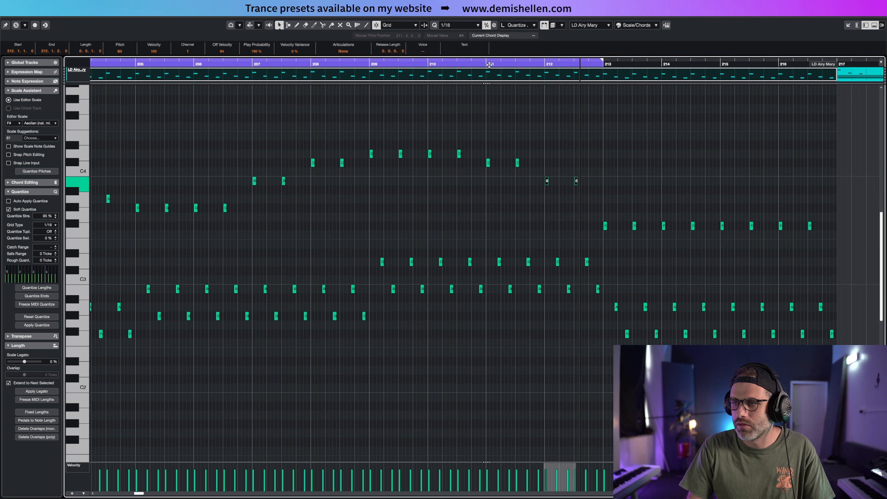
- Extend the loop to bar 217, raise the lower two-note layers in bars 213 to 216 to D3 and A2, and play them
drag(743, 168, 883, 166)
drag(699, 169, 483, 330)
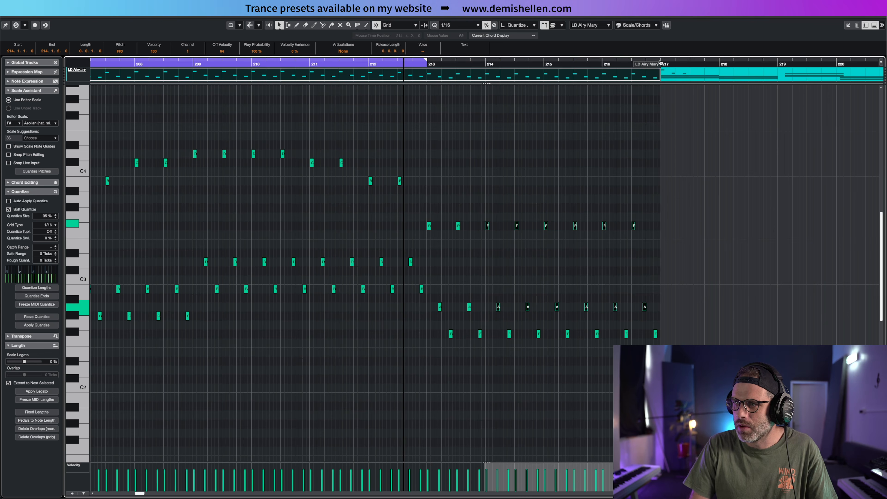
drag(679, 286, 435, 366)
drag(450, 335, 691, 302)
key(Down)
key(Down)
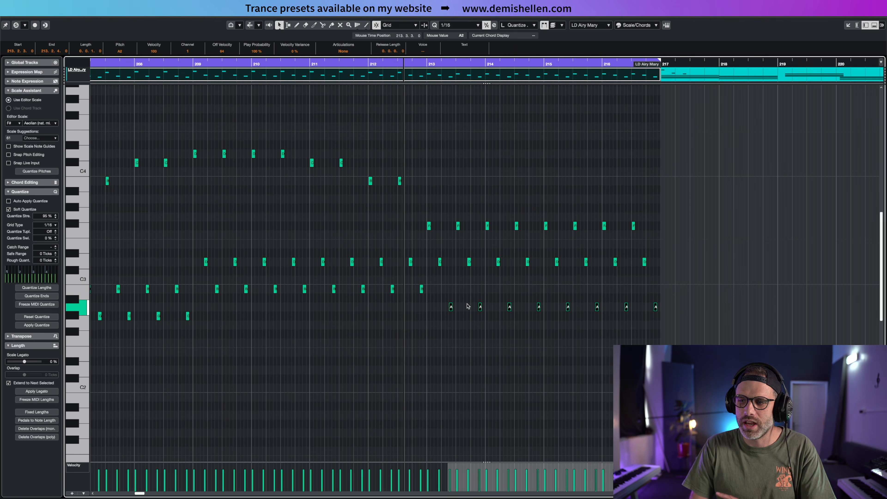
drag(414, 216, 655, 238)
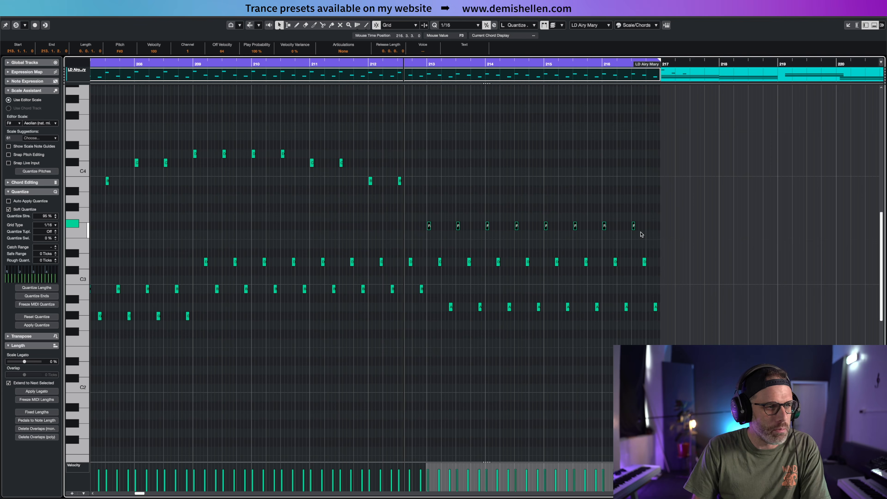
key(space)
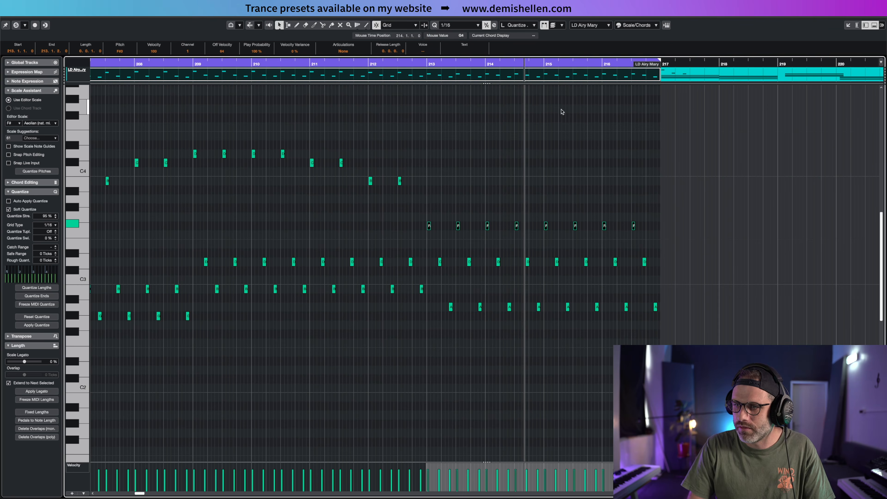
- Raise the four upper notes in bars 215 and 216 to G#3 and play back from bar 214
drag(673, 233, 543, 207)
key(Up)
key(Up)
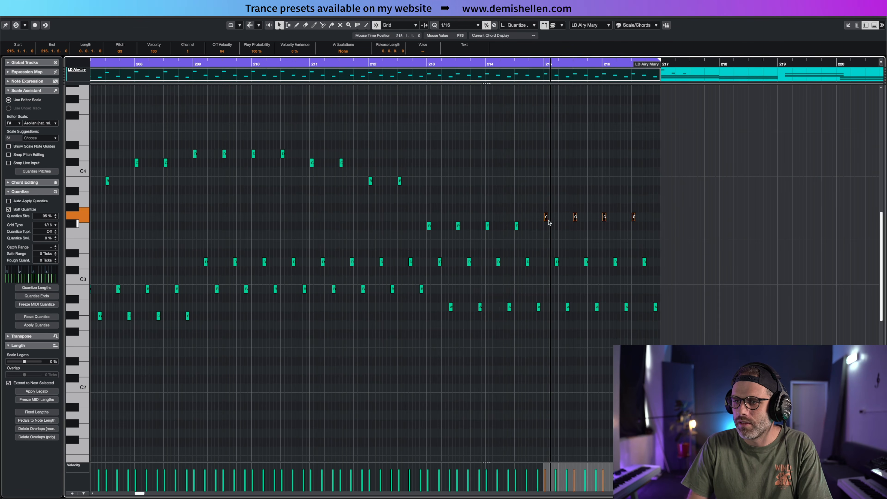
click(487, 64)
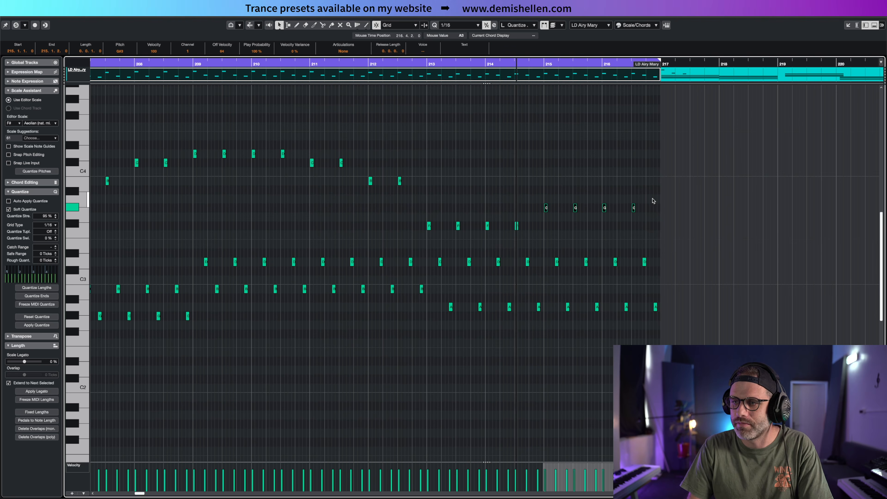
- Try the two upper notes in bar 216 at A3 and B3, and move both back to G#3
drag(654, 197, 633, 181)
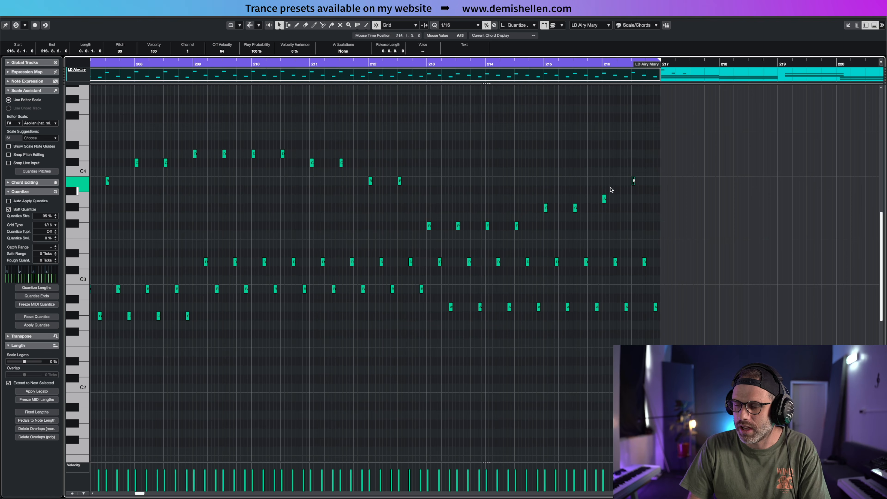
click(618, 196)
drag(604, 198, 604, 208)
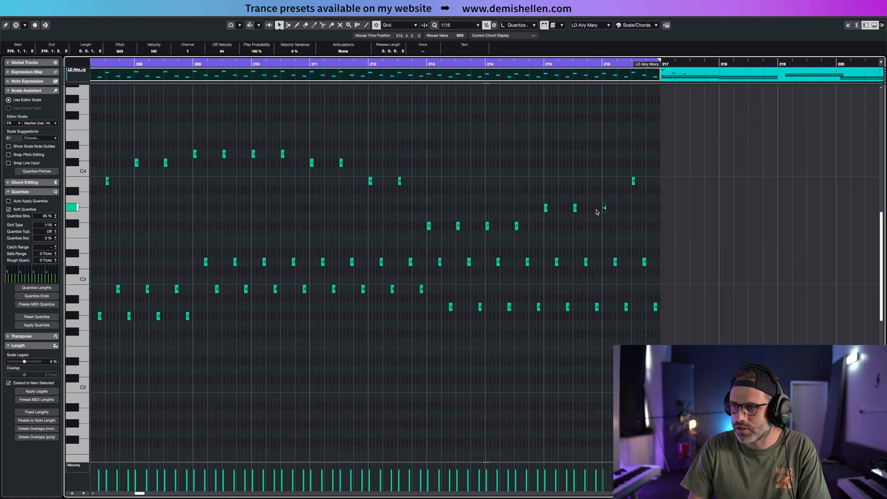
click(633, 182)
drag(633, 181, 634, 209)
- Raise the last two low notes of bar 216 together until the first of them sits at B3
drag(641, 250, 676, 331)
key(Up)
key(Up)
key(Up)
key(Up)
key(Up)
key(Up)
key(Up)
key(Up)
key(Up)
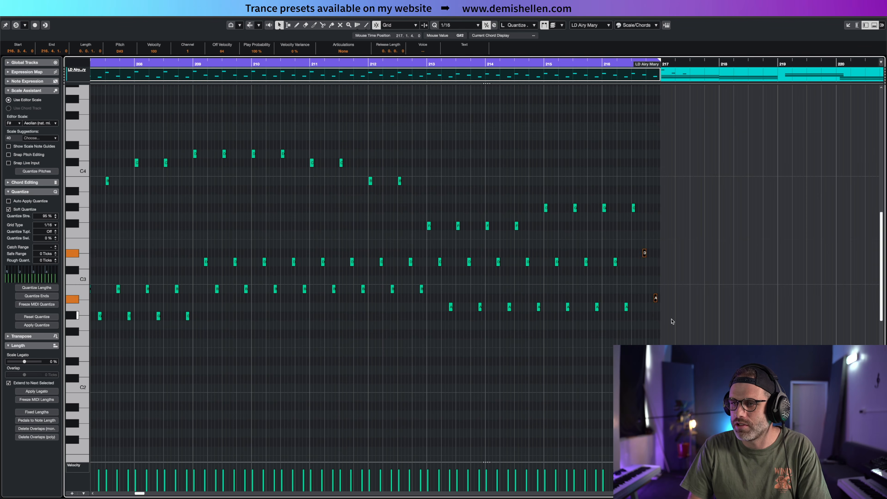
key(Up)
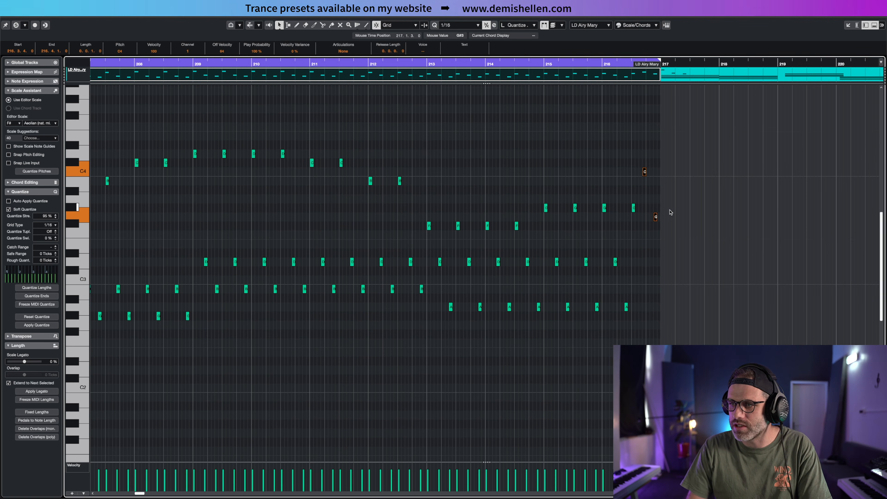
- Raise the final note of bar 216 to E4 and play back from the middle of bar 214
drag(665, 193, 654, 237)
key(Up)
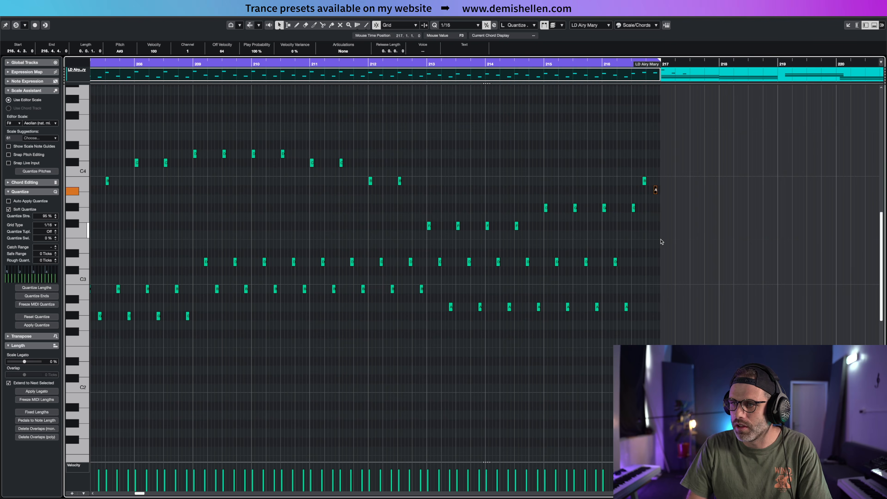
key(Up)
key(Up)
key(Up)
key(Up)
key(Up)
key(Up)
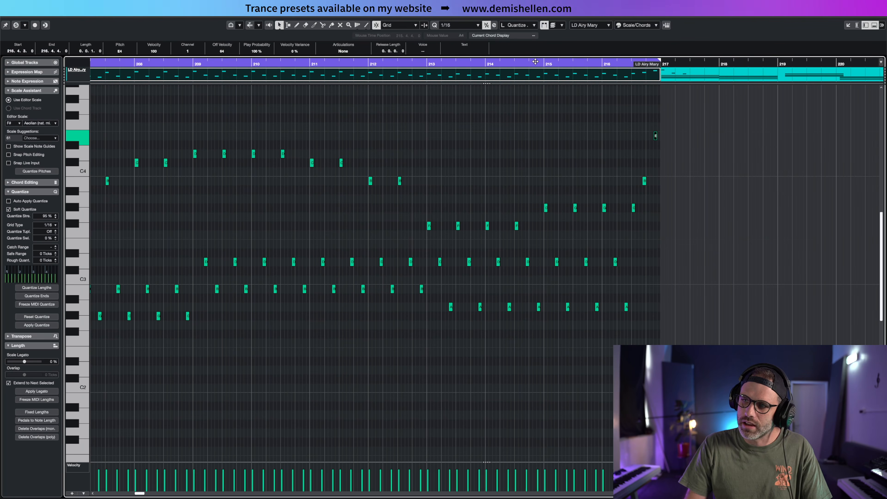
click(519, 65)
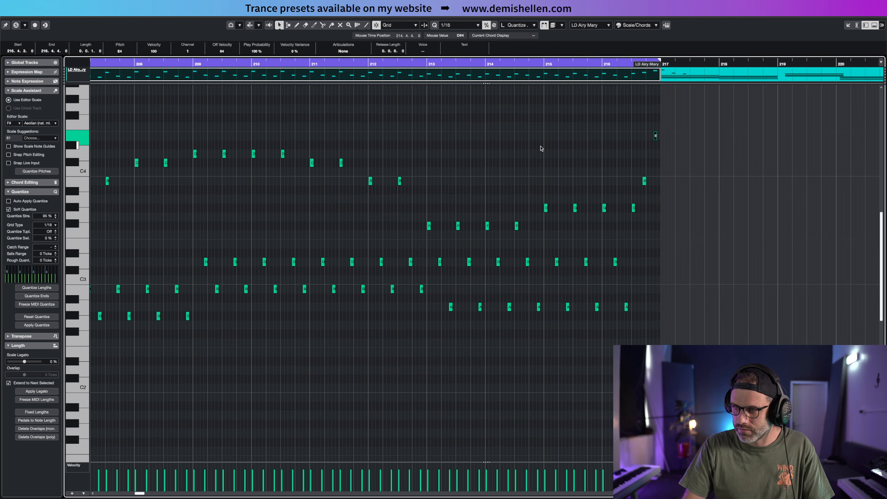
- Raise the second-to-last note of bar 216 to C#4 and play back from bar 216
drag(606, 166, 661, 185)
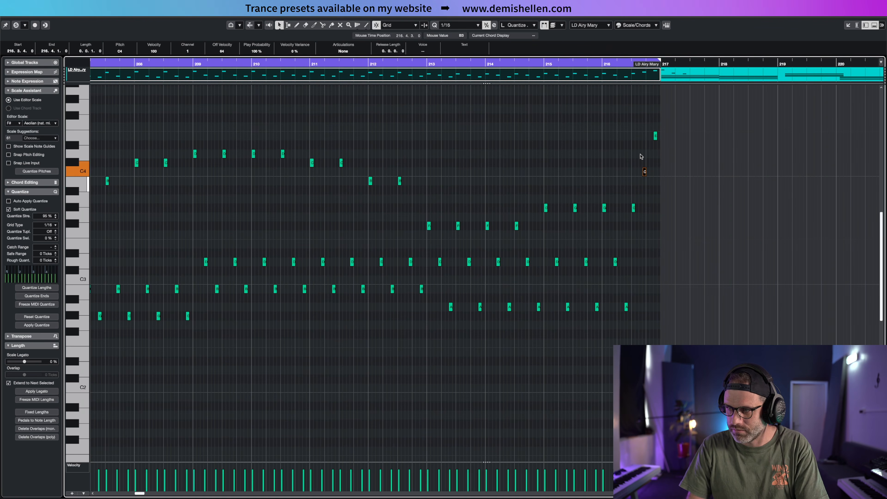
key(Up)
click(616, 62)
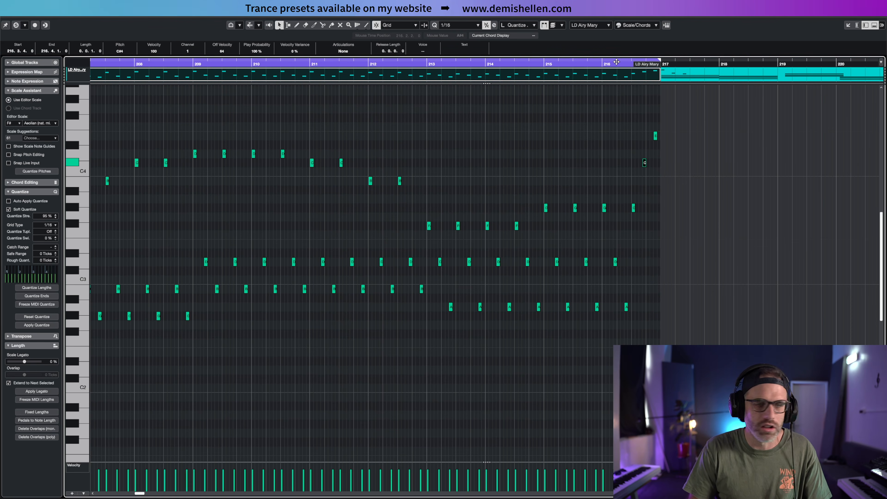
- Raise the four upper notes in bars 215 and 216 to A3 and play back from bar 214
drag(663, 202, 534, 219)
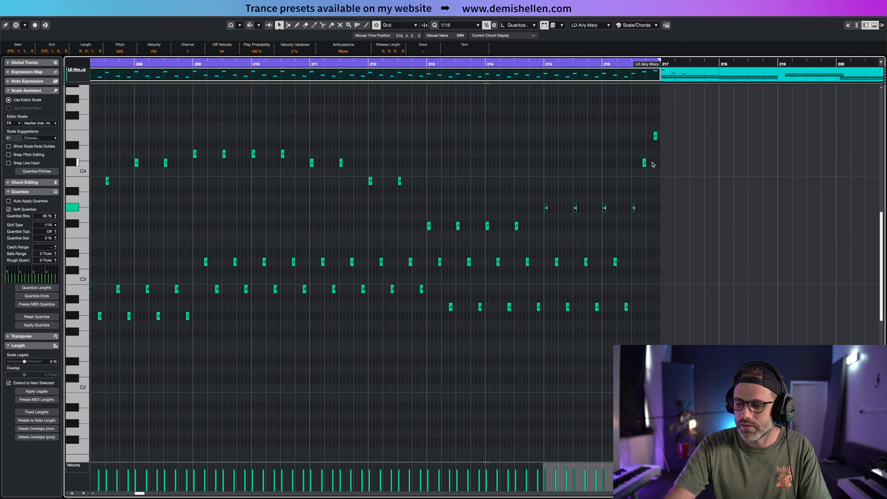
key(Up)
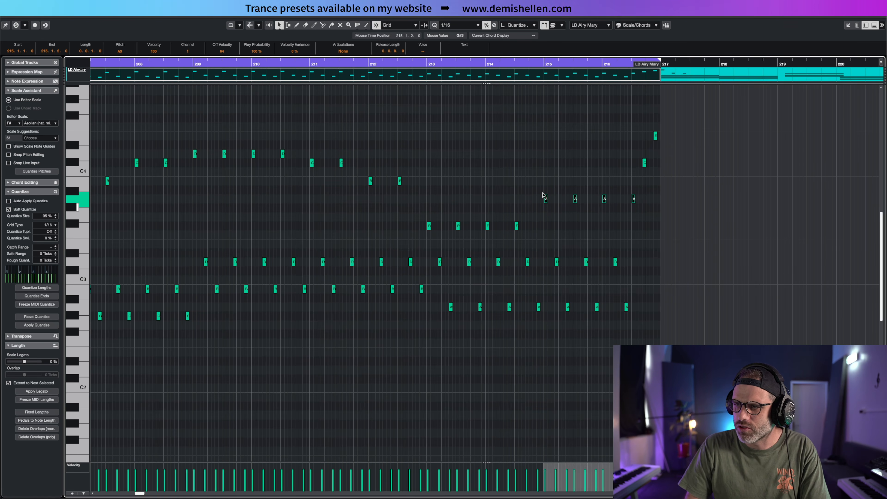
click(486, 62)
key(space)
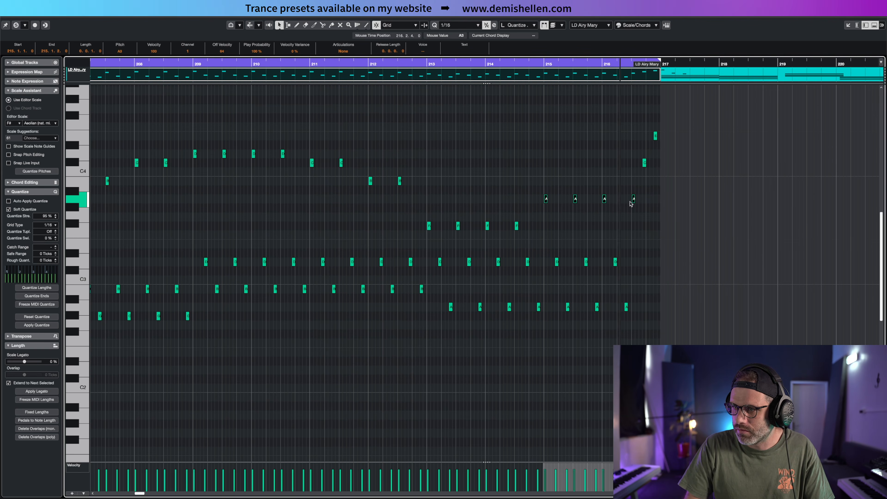
- Raise the low A2 note at 216.2.3 to G#3 and play back from just before bar 215
click(626, 308)
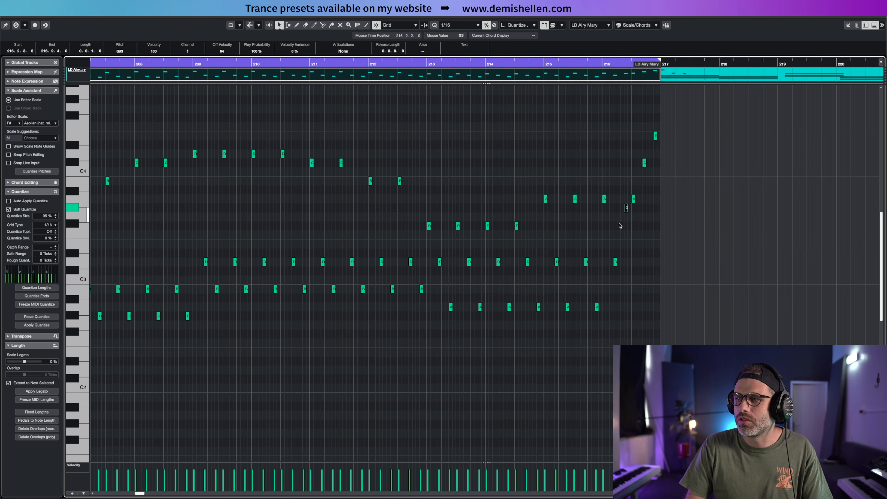
click(537, 64)
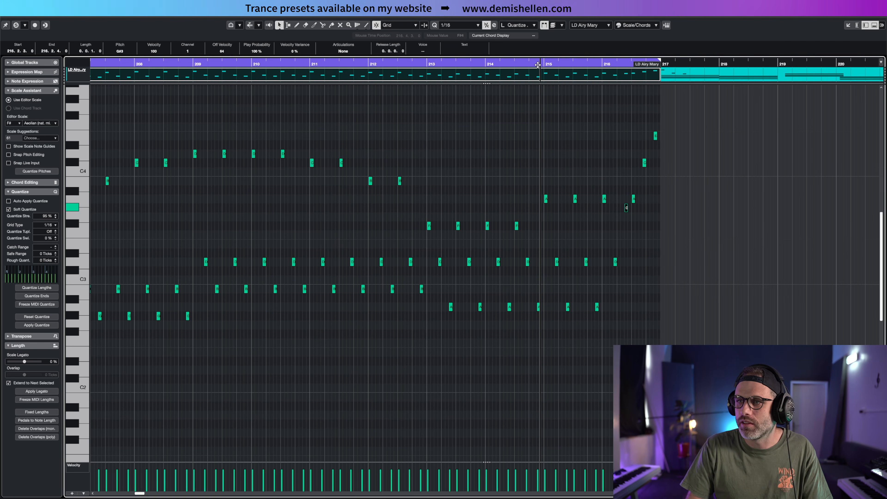
key(space)
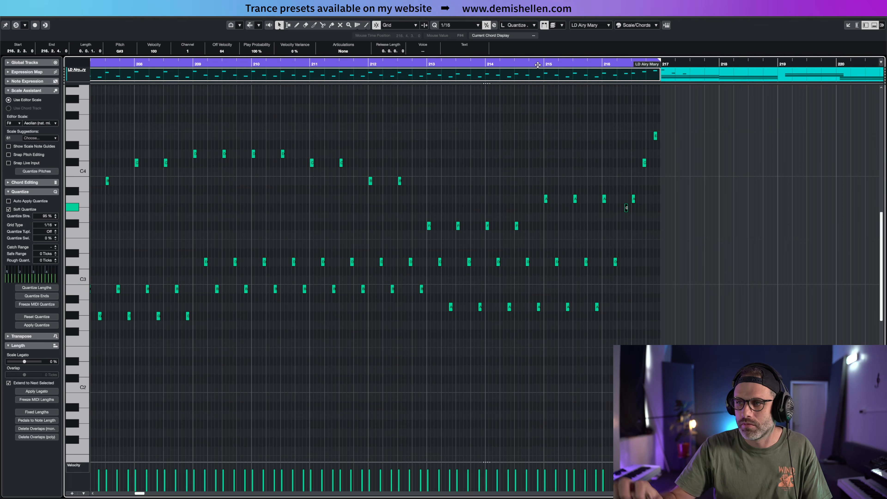
click(640, 112)
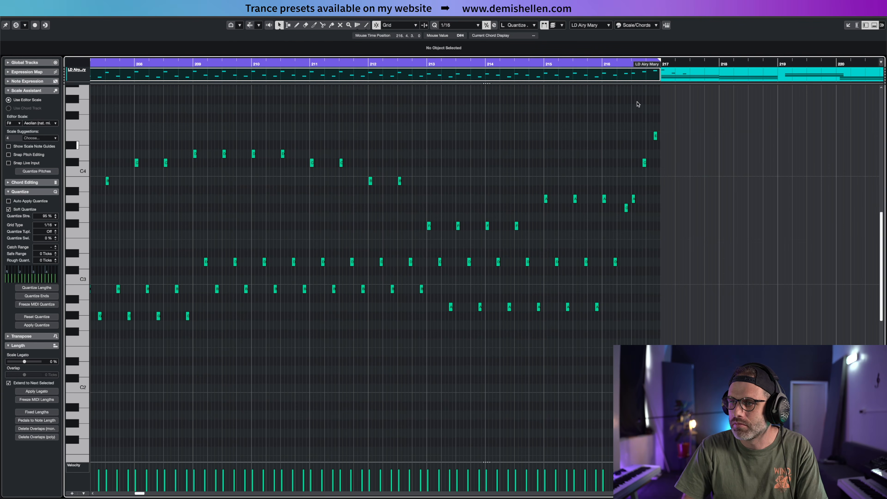
- Try the second-to-last note of bar 216 at D4 and play back from just before bar 216
click(644, 163)
key(Up)
click(597, 65)
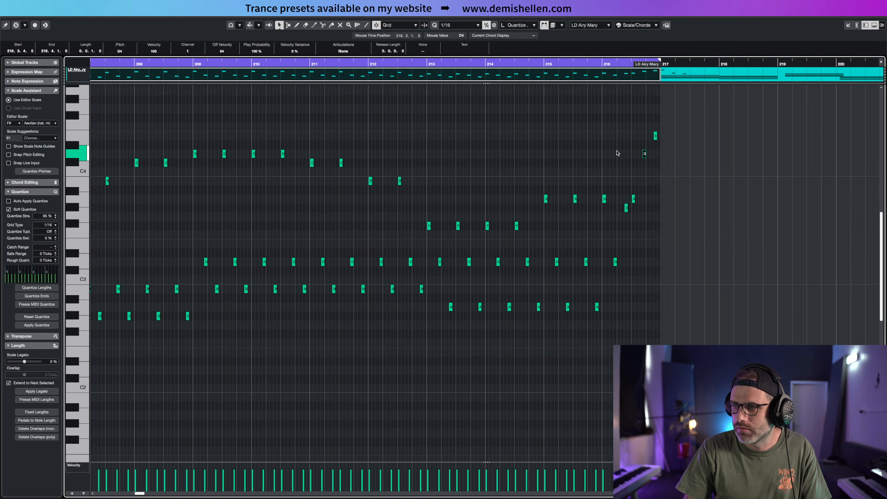
click(680, 157)
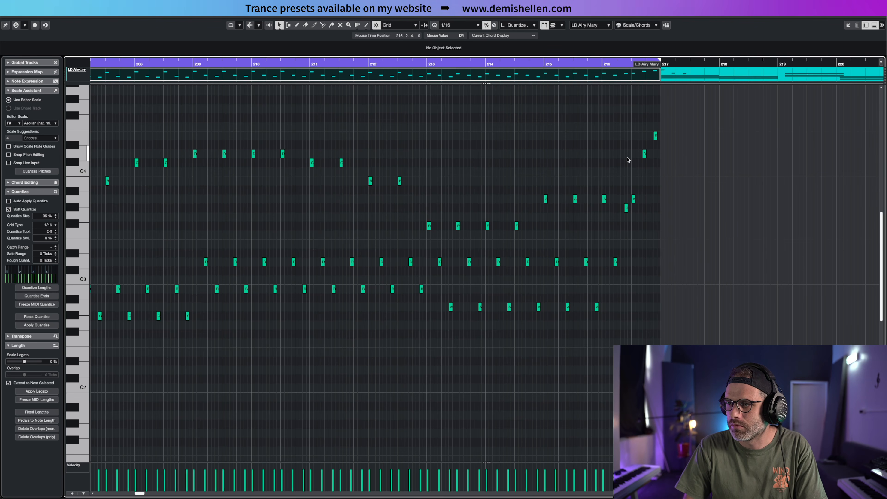
- Lower the second-to-last note of bar 216 to A3 and play back the ending
drag(644, 154, 644, 162)
click(595, 65)
key(space)
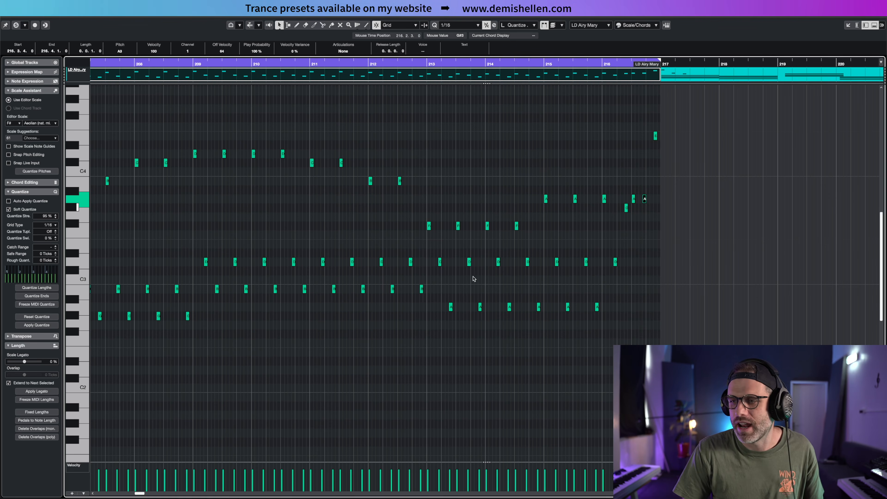
- Return to the start of the part and set the loop to the first half of bar 201, ending at 201.3
scroll(483, 275, left, 10)
alt+click(285, 64)
key(h)
key(h)
key(h)
key(h)
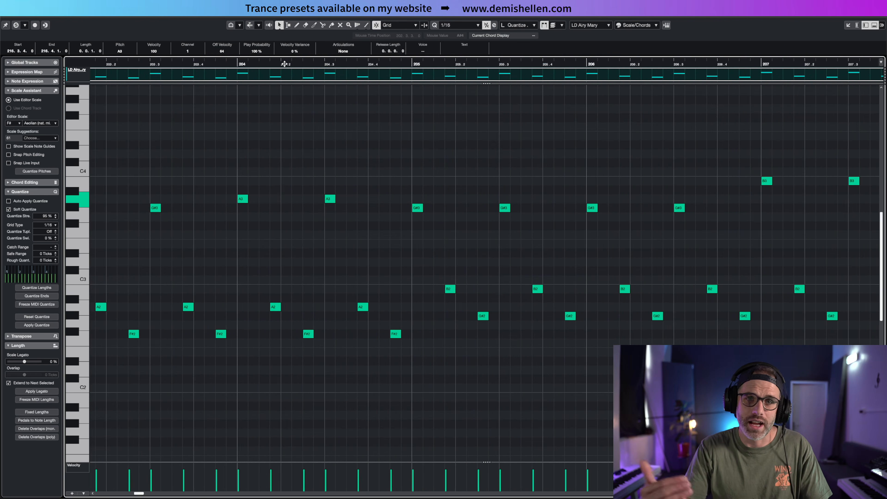
drag(249, 123, 60, 128)
scroll(373, 260, down, 3)
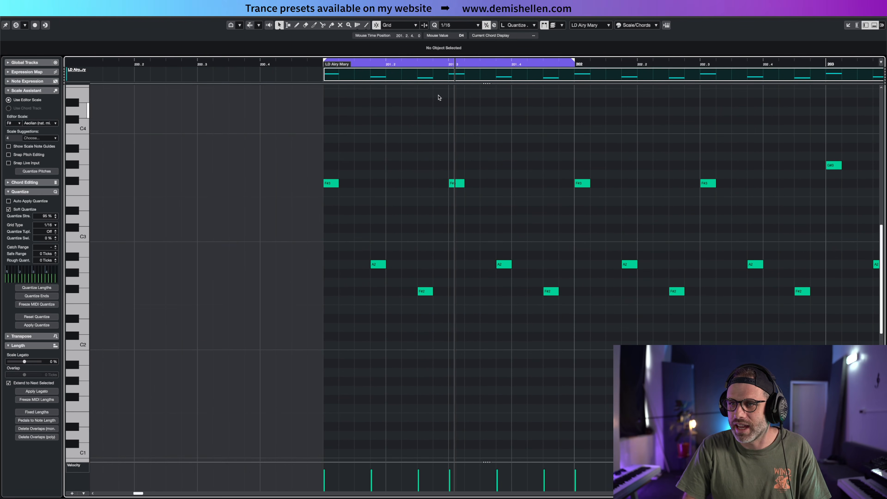
alt+click(451, 64)
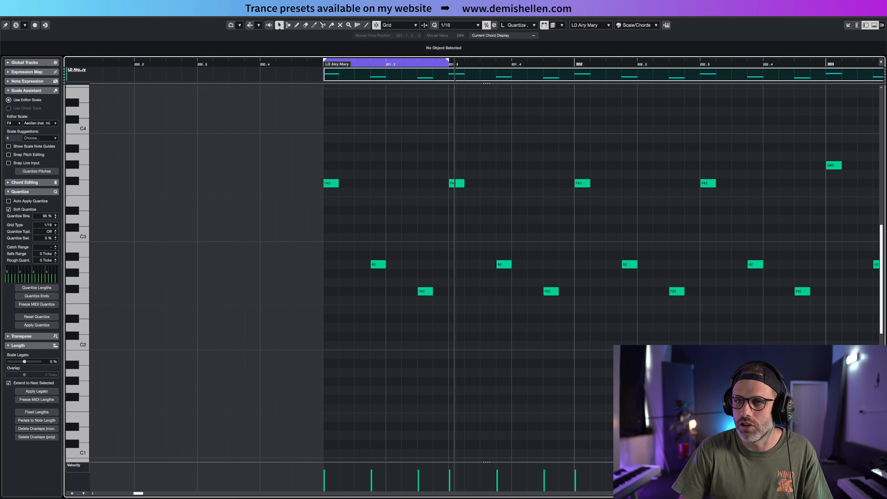
- Draw a sixteenth F#1 note at 201.1.2, directly after the first melody note, using the Line tool
click(366, 25)
scroll(388, 324, down, 2)
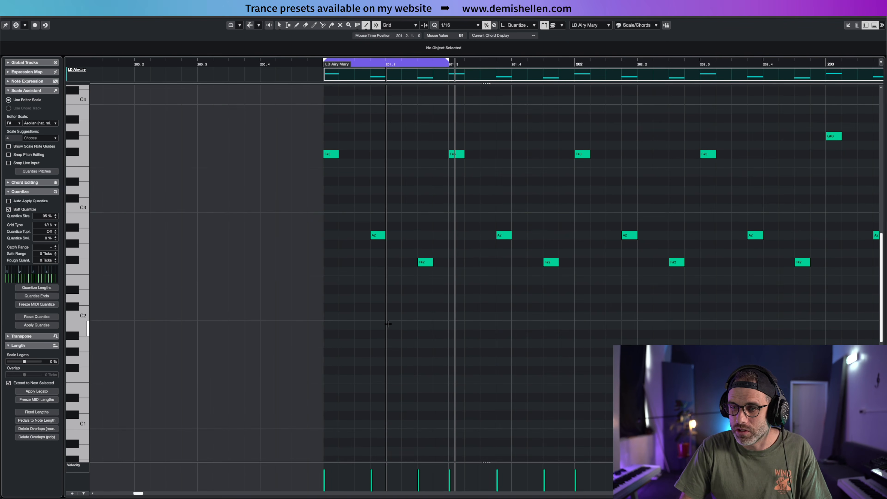
click(348, 369)
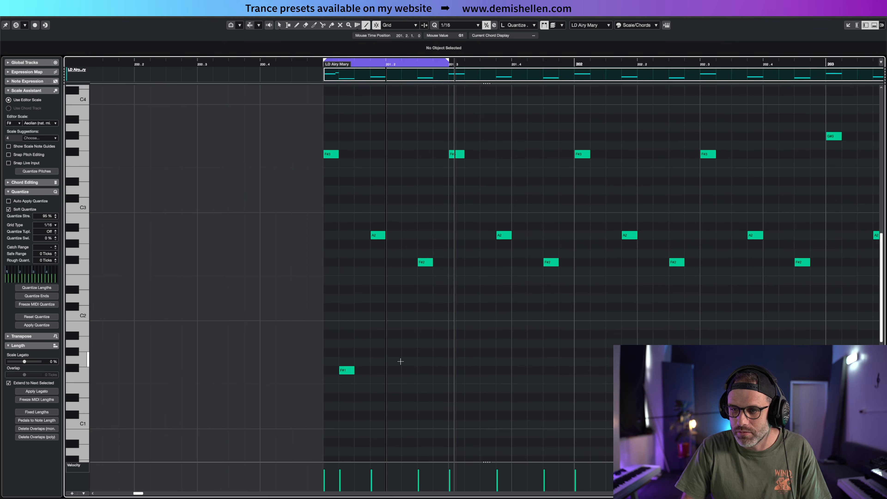
- Draw a sixteenth F#0 note at 201.1.3, right after the F#1 note, and play the loop
scroll(400, 361, down, 10)
scroll(400, 362, up, 4)
scroll(400, 361, up, 20)
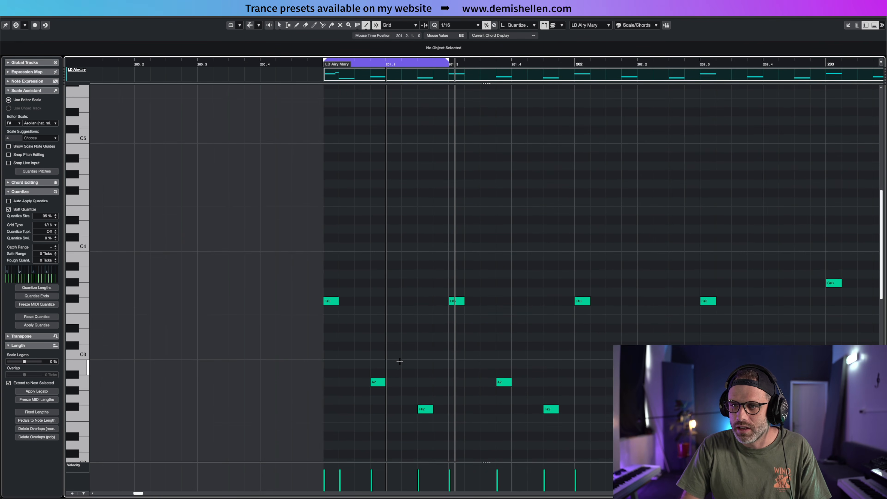
scroll(400, 361, down, 9)
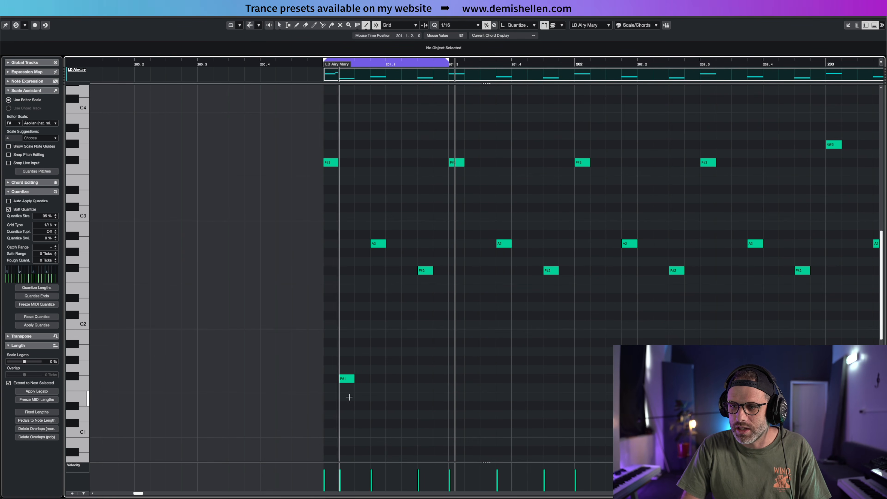
scroll(367, 359, down, 20)
scroll(373, 206, up, 2)
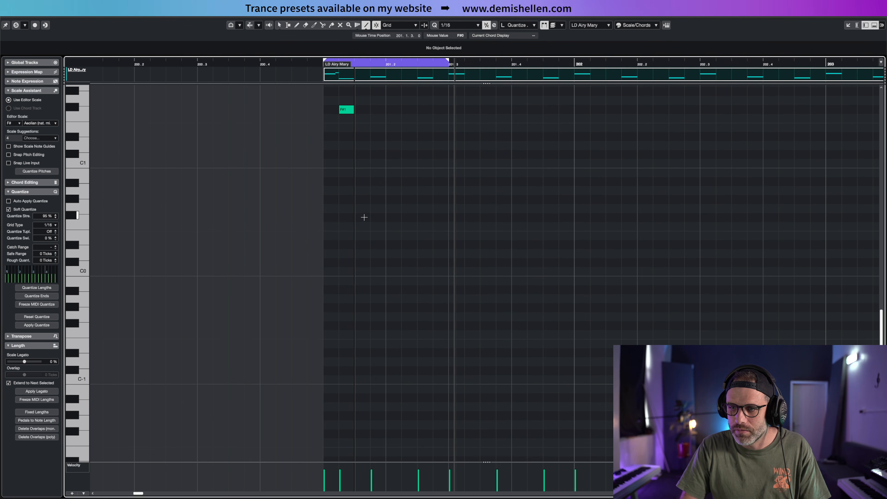
drag(361, 327, 361, 218)
scroll(402, 196, up, 5)
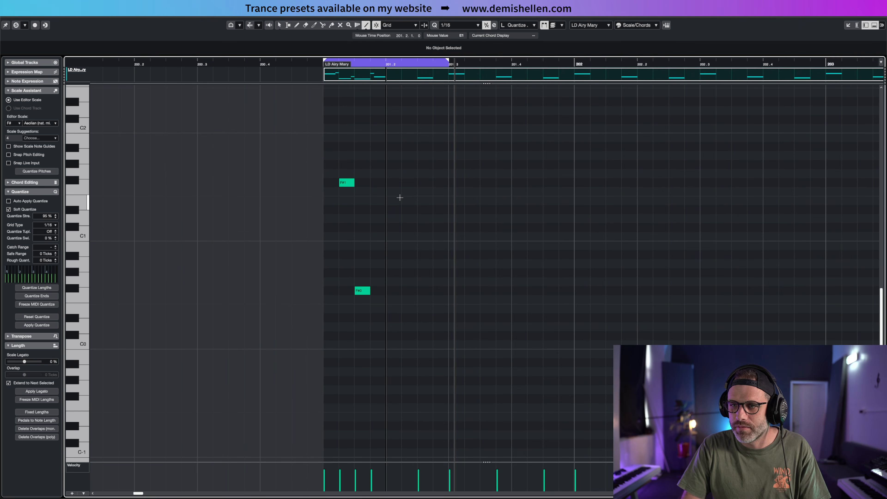
key(space)
key(space)
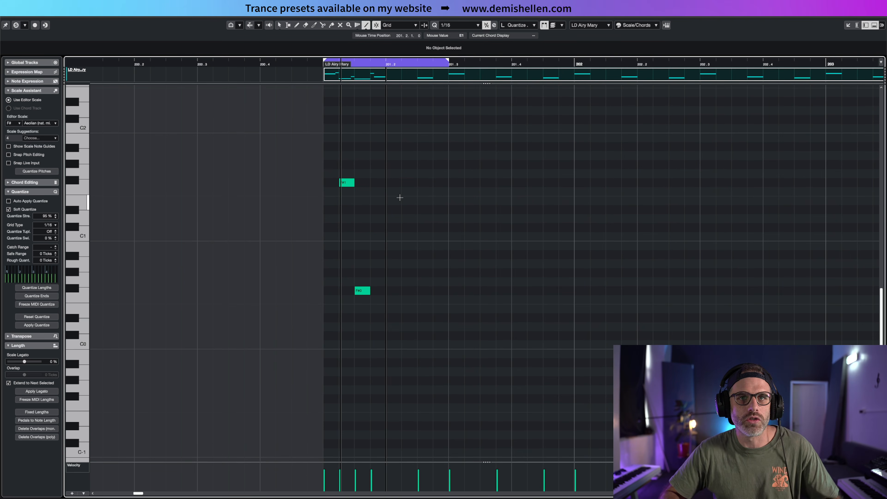
- Copy the F#1 and F#0 pair to 201.2.1 and the F#1 note alone to 201.2.4, filling the gaps between melody notes
click(279, 24)
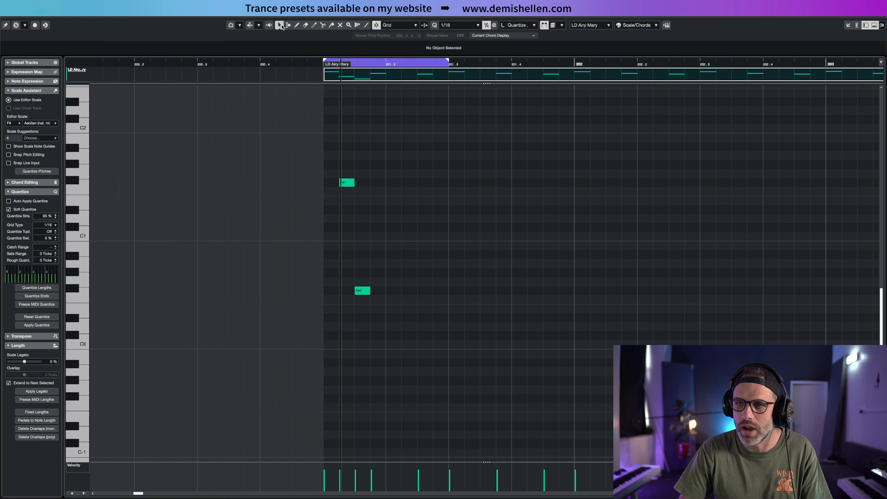
scroll(508, 184, down, 3)
scroll(505, 188, up, 6)
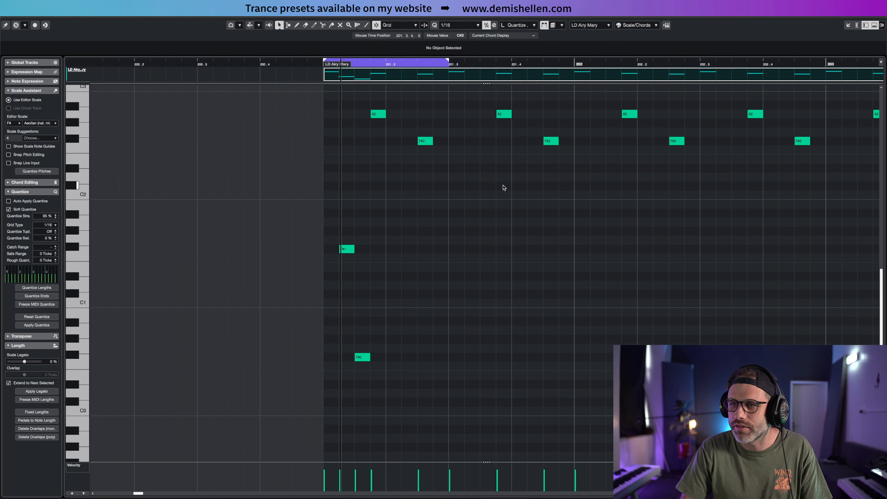
scroll(502, 187, up, 5)
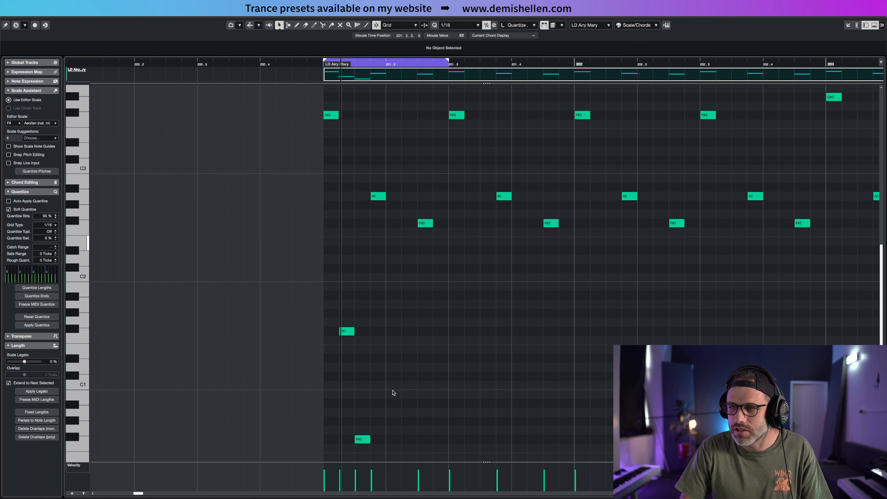
drag(401, 313, 332, 447)
drag(347, 332, 393, 333)
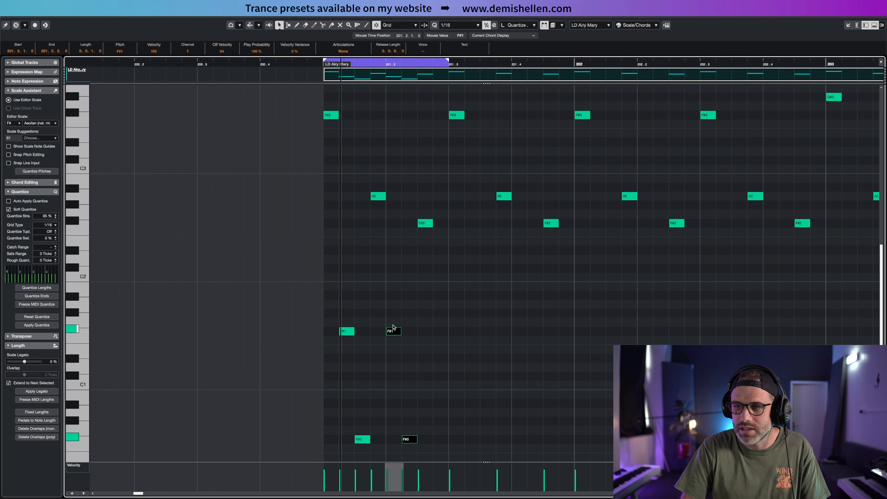
click(394, 341)
drag(393, 331, 439, 333)
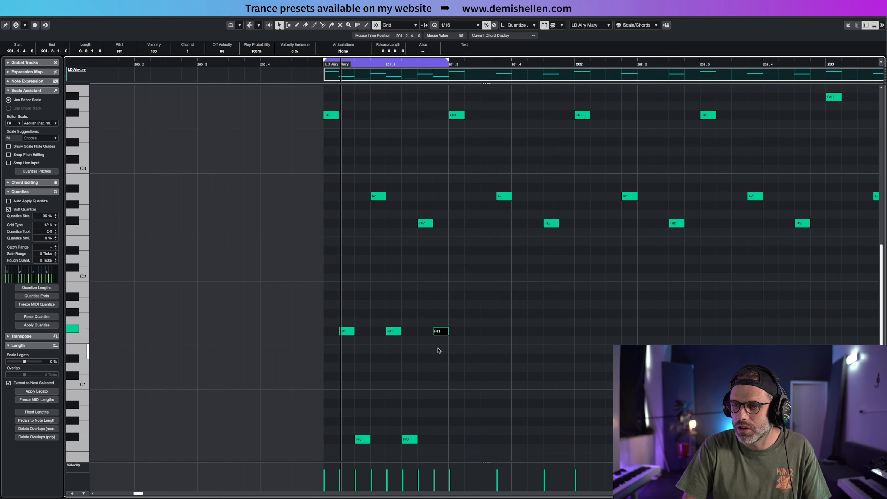
- Copy the five low filler notes to the second half of bar 201, extend the loop to bar 202, and play it
drag(482, 310, 325, 447)
drag(345, 334, 474, 334)
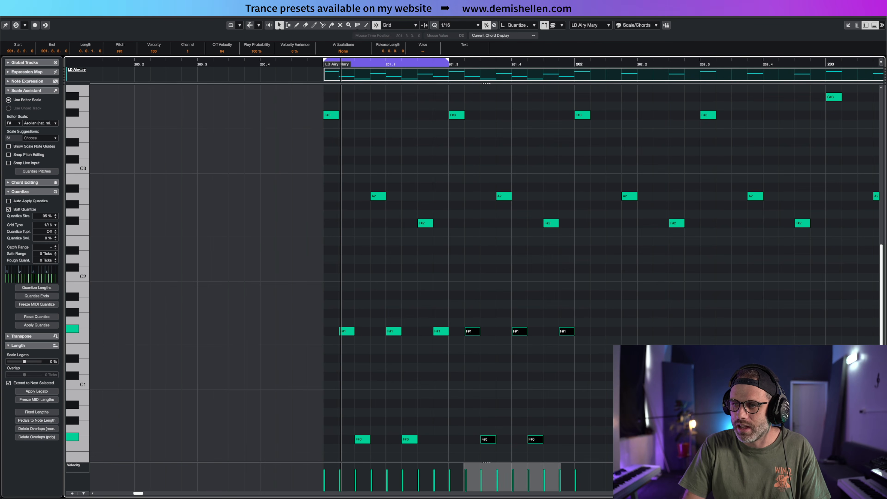
alt+click(574, 65)
key(space)
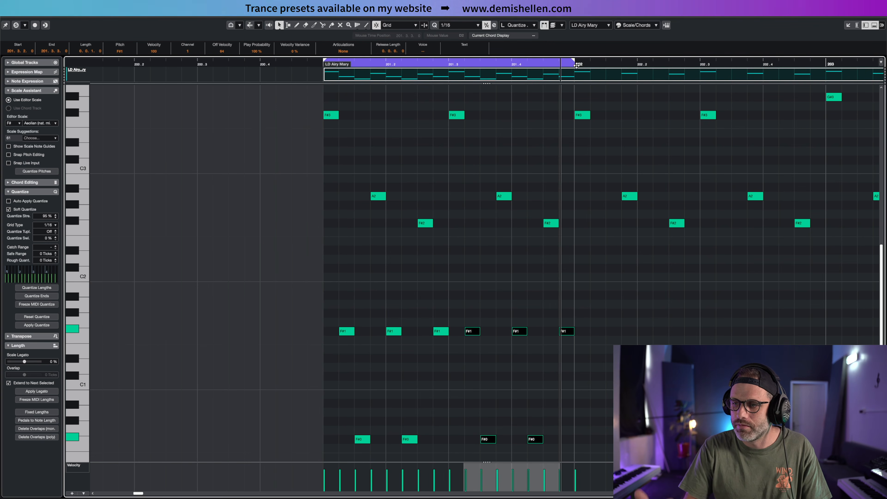
- Shorten all the low filler notes in bar 201 to about half a sixteenth and play the loop
drag(612, 299, 339, 452)
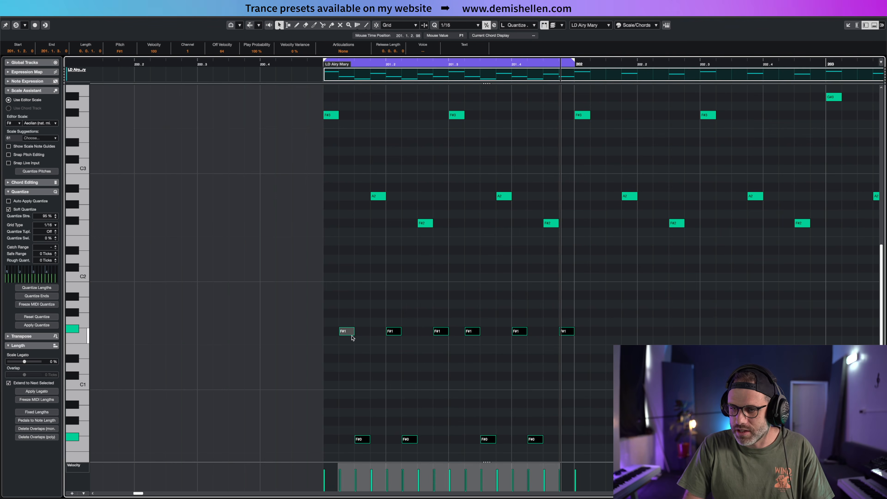
drag(352, 334, 346, 337)
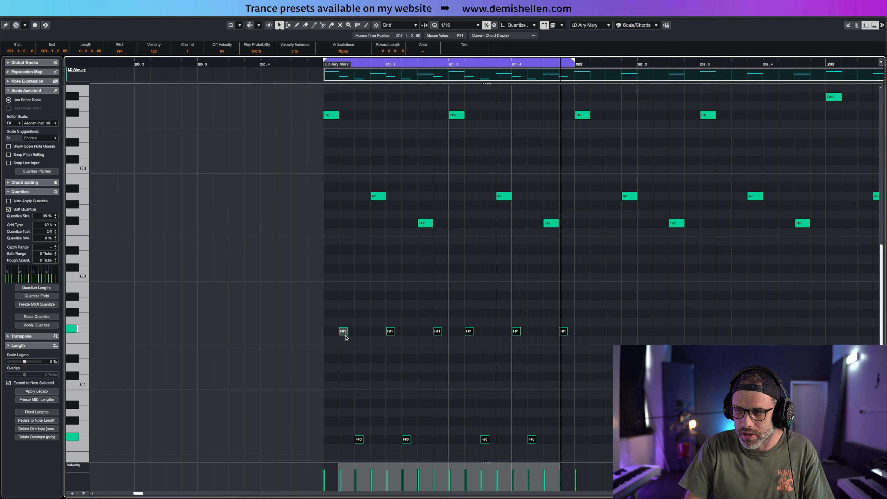
key(space)
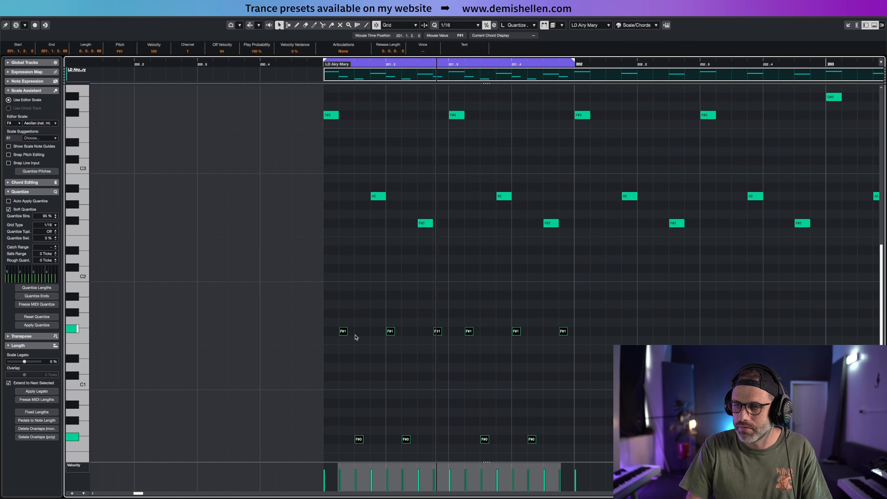
key(space)
- Repeat the shortened filler pattern through the end of bar 216 and extend the loop to about bar 217
key(g)
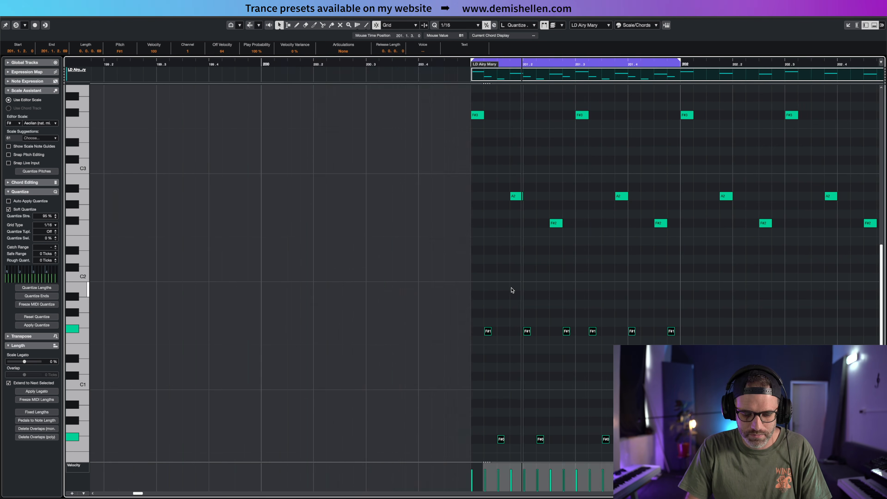
key(g)
scroll(509, 290, right, 8)
click(712, 273)
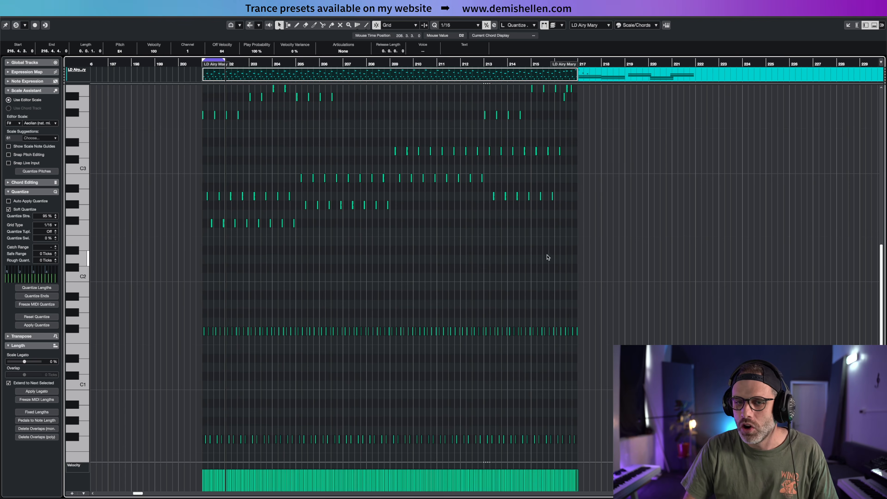
drag(810, 261, 877, 262)
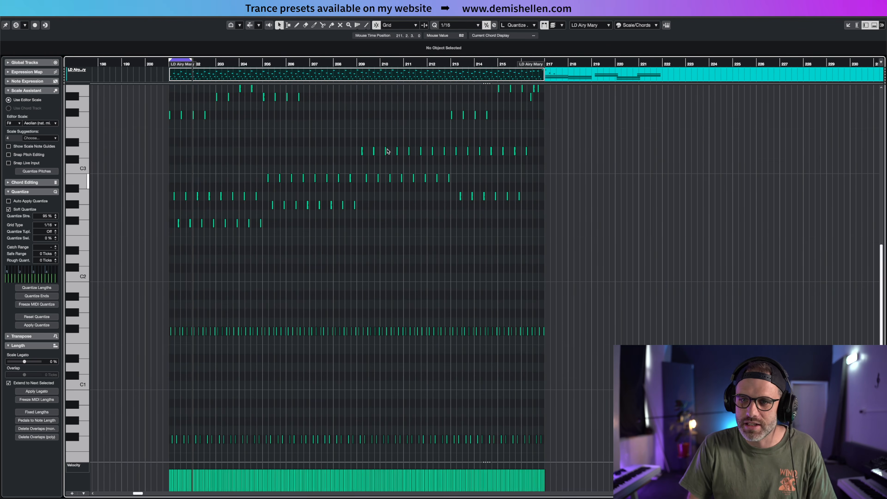
alt+click(545, 63)
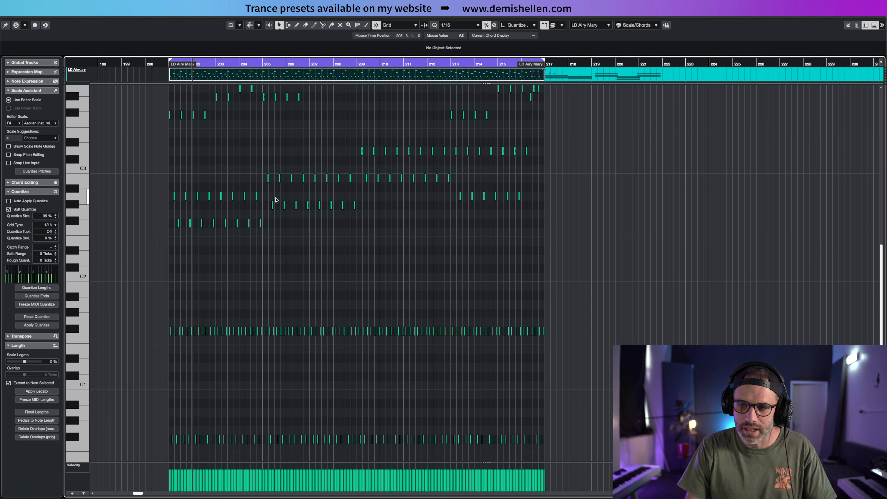
- Open the LD Airy Mary part starting at bar 217 and examine the root notes of its chords
key(Return)
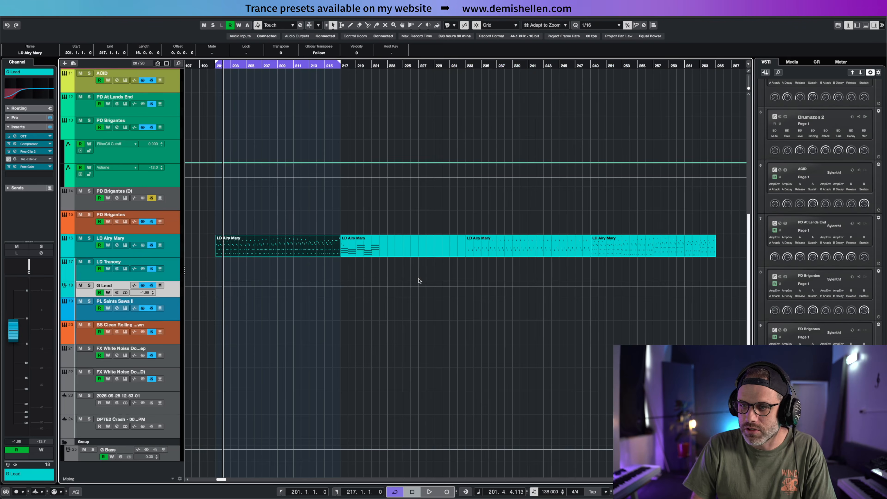
double_click(461, 245)
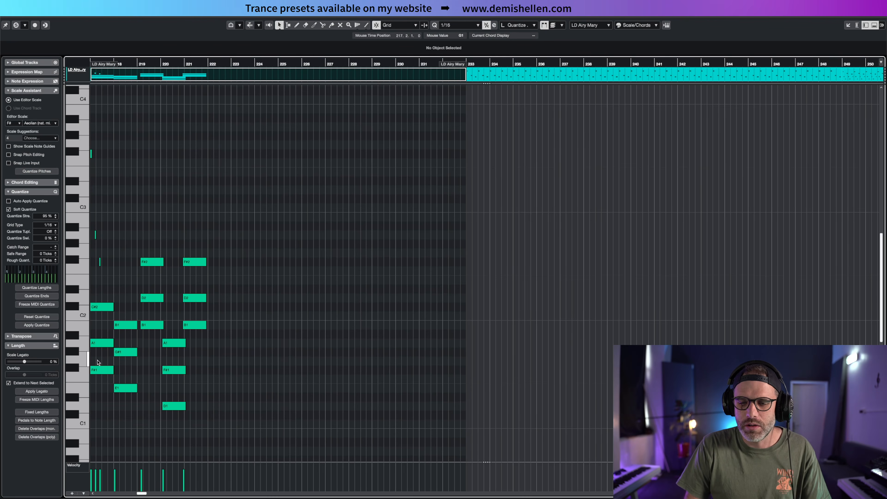
click(99, 369)
key(h)
key(h)
key(h)
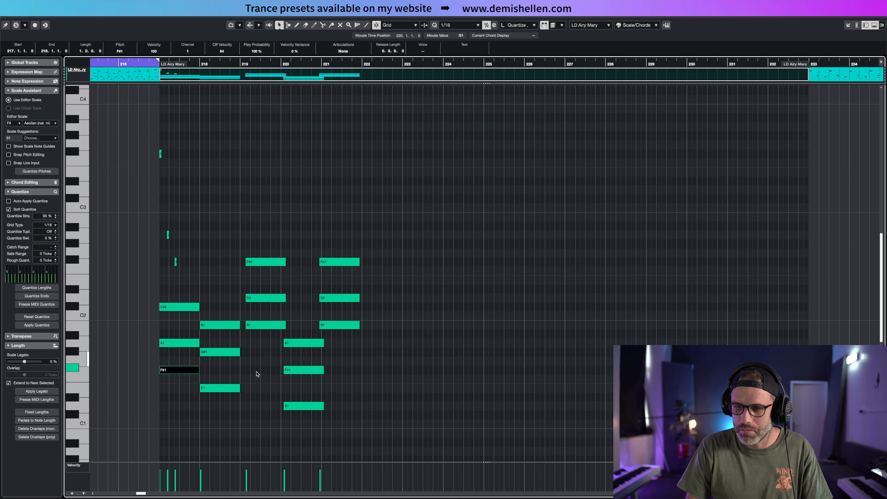
drag(168, 379, 88, 379)
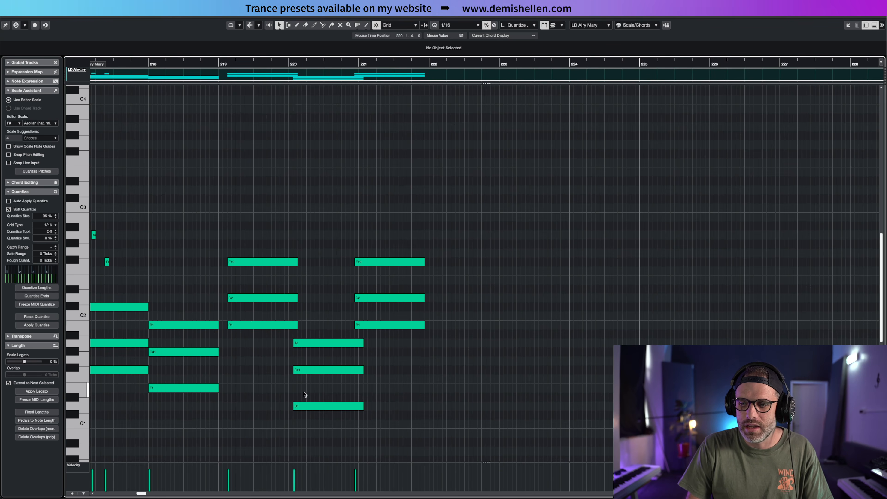
- In the bar 201 part, transpose the fillers in bars 205 to 208 down two semitones to E1 and E0, and play with the loop ending at 209
drag(219, 324, 408, 450)
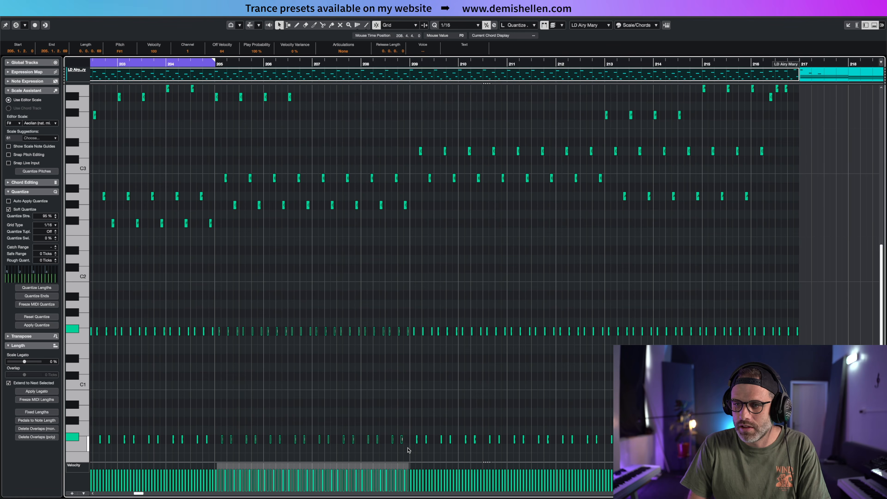
key(Down)
key(Down)
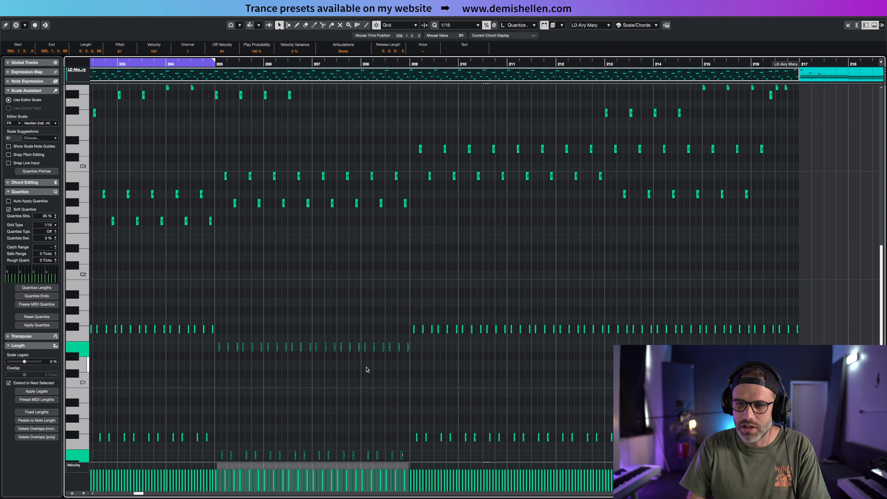
alt+click(412, 65)
click(184, 64)
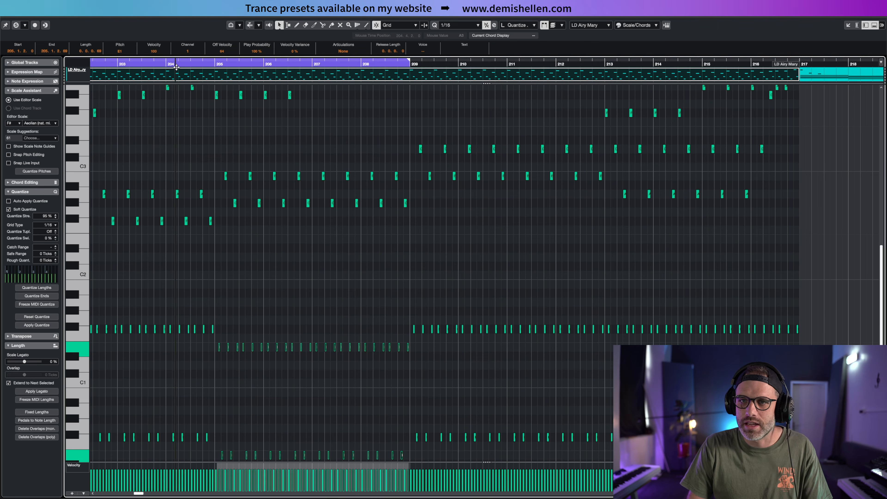
key(space)
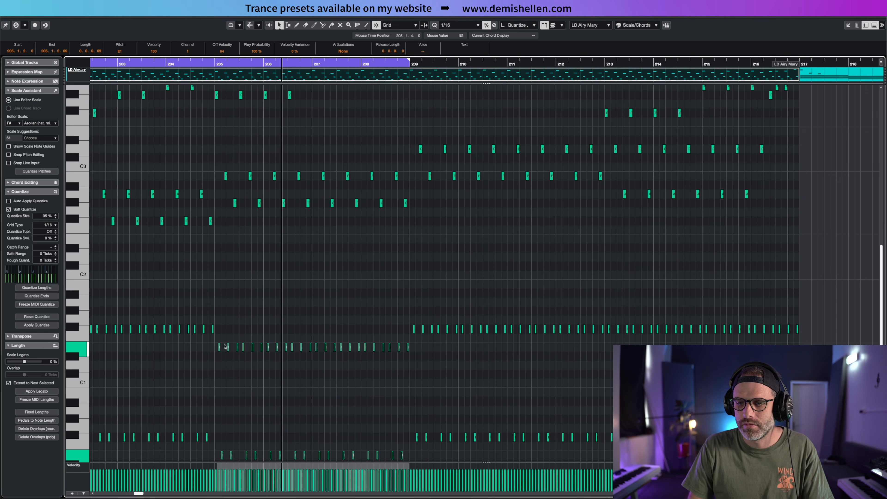
- Audition bars 205 to 208 with the low filler notes deleted, and undo the deletion
key(Delete)
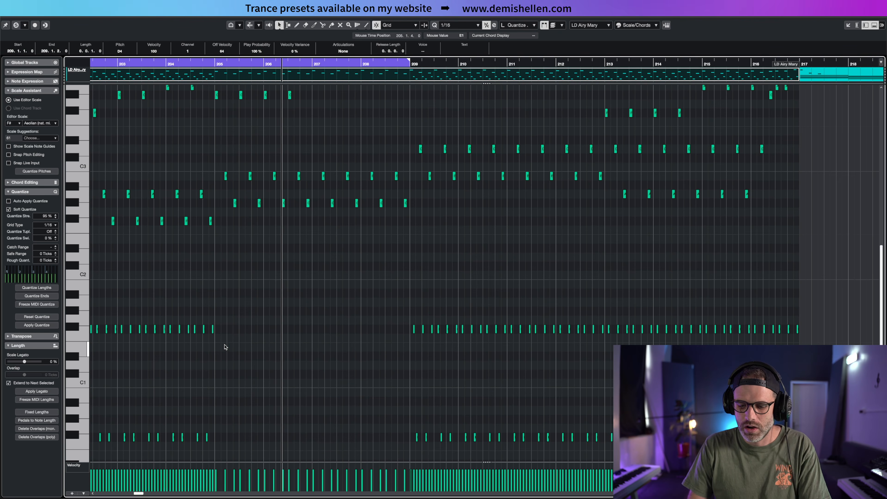
click(213, 64)
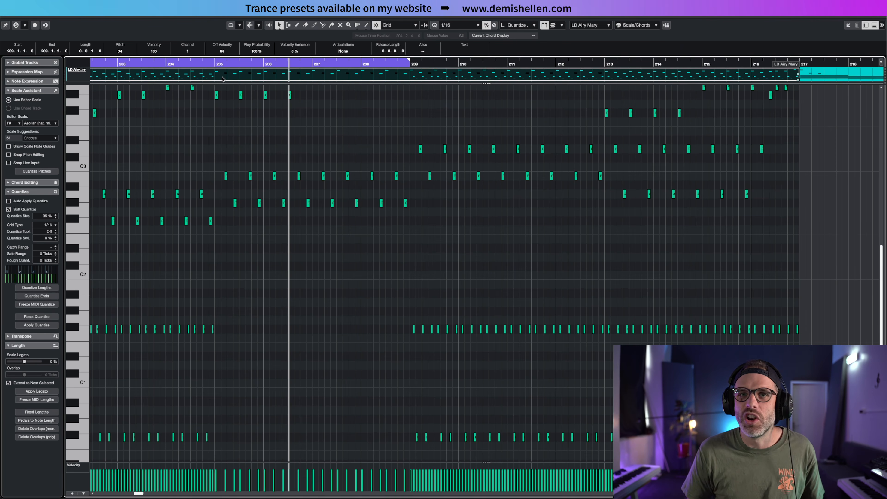
key(super+z)
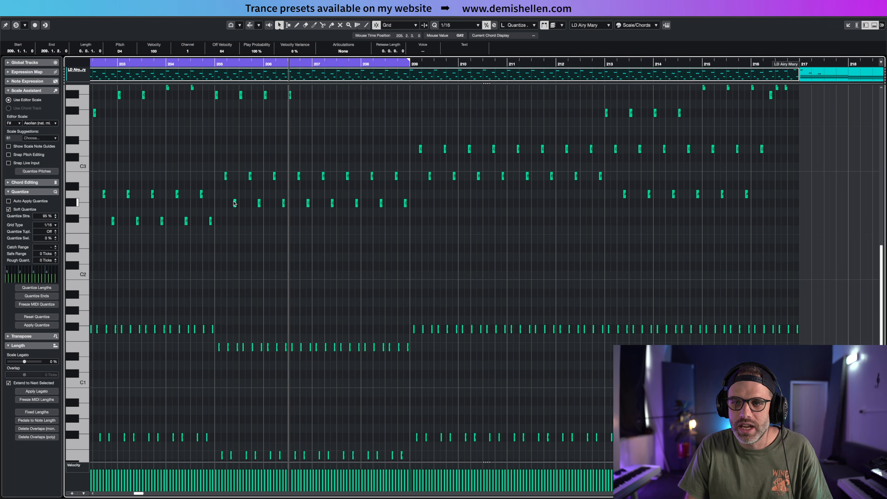
click(229, 185)
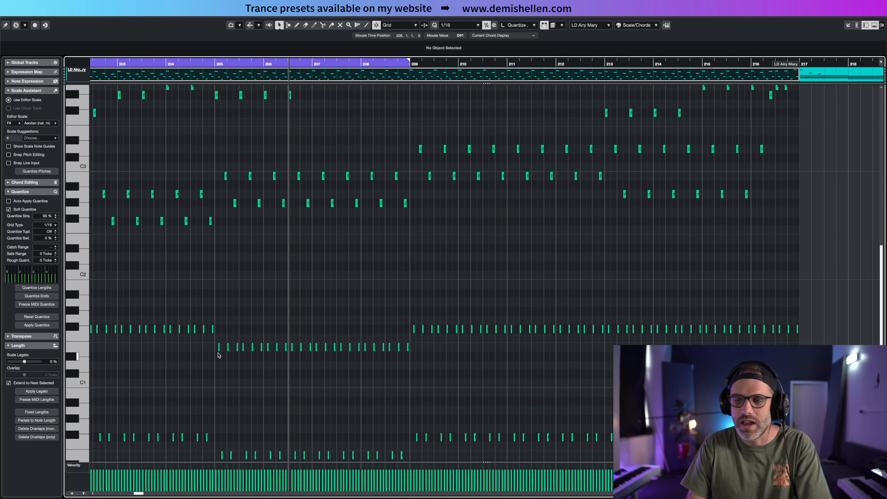
- Transpose the low filler notes in bars 209 to 212 up five semitones to B1 and B0
drag(413, 322, 605, 450)
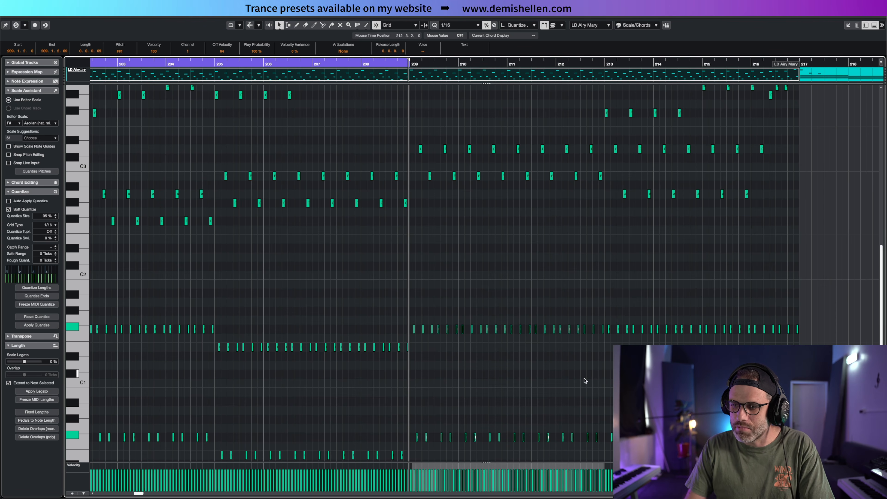
key(Up)
key(Up)
key(Up)
key(Up)
key(Up)
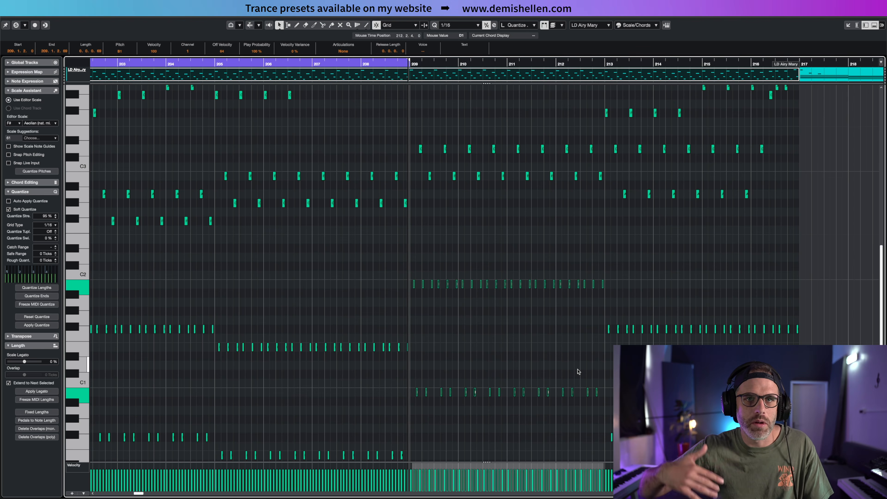
- Extend the loop to about the end of bar 216 and play from bar 208
scroll(628, 262, left, 20)
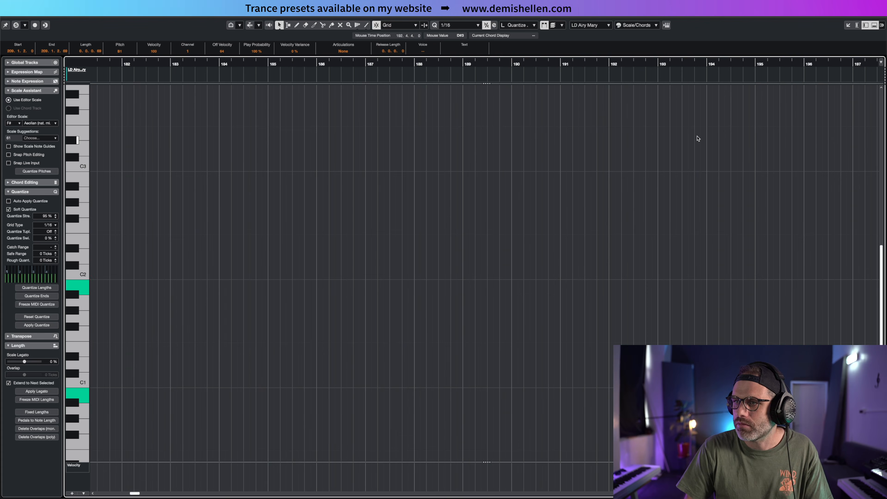
scroll(672, 139, right, 20)
drag(869, 95, 878, 94)
alt+click(764, 62)
click(342, 63)
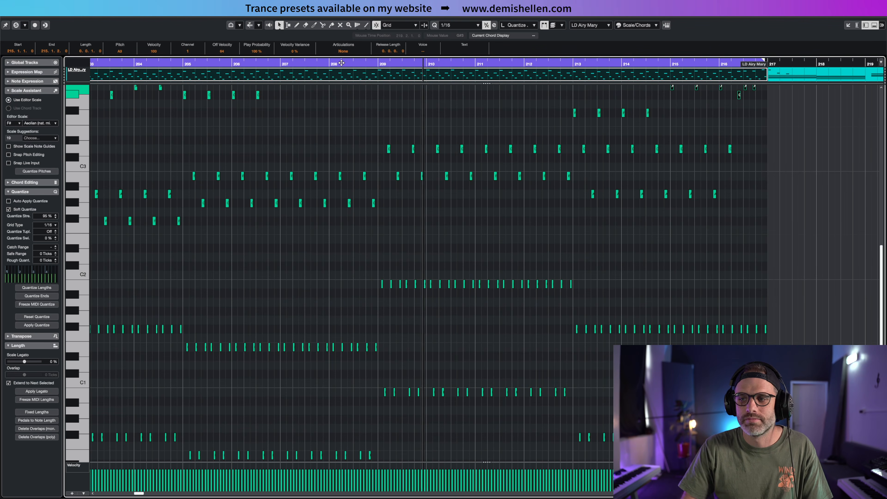
- Transpose the low filler notes in bars 213 and 214 down four semitones to D1 and D0
click(631, 402)
drag(575, 321, 672, 445)
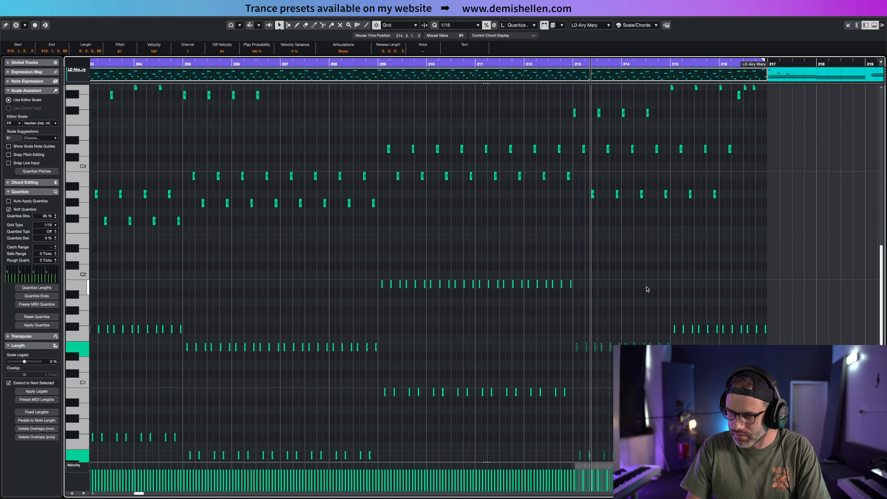
scroll(646, 288, down, 1)
key(space)
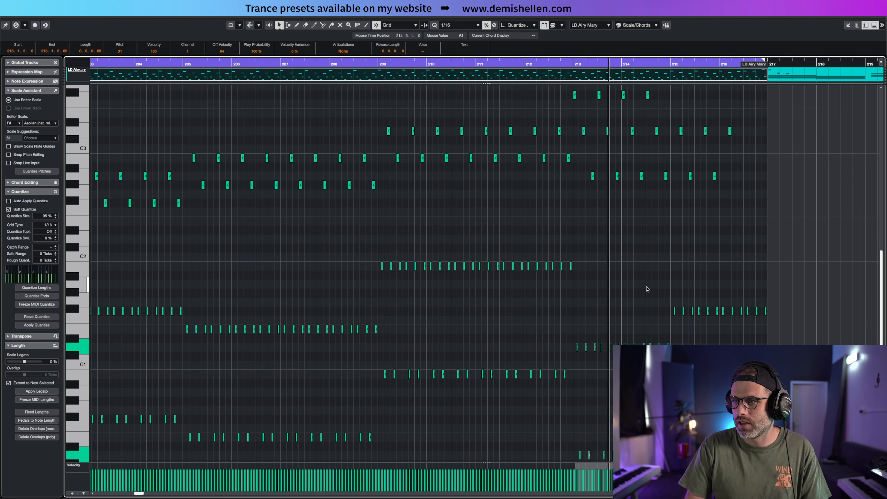
- Transpose the low filler notes in bars 215 and 216 up five semitones to B1 and B0, and set the loop end at bar 217
drag(789, 293, 673, 346)
key(Up)
key(Up)
key(Up)
key(Up)
key(Up)
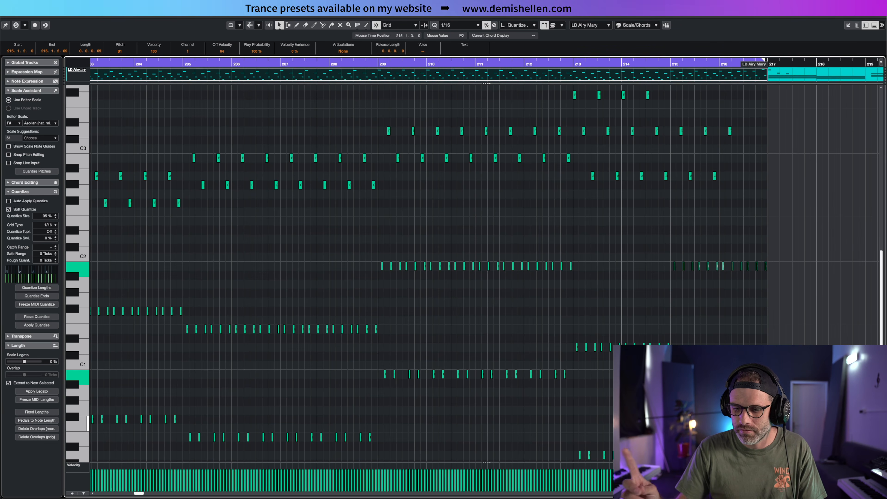
drag(764, 60, 768, 63)
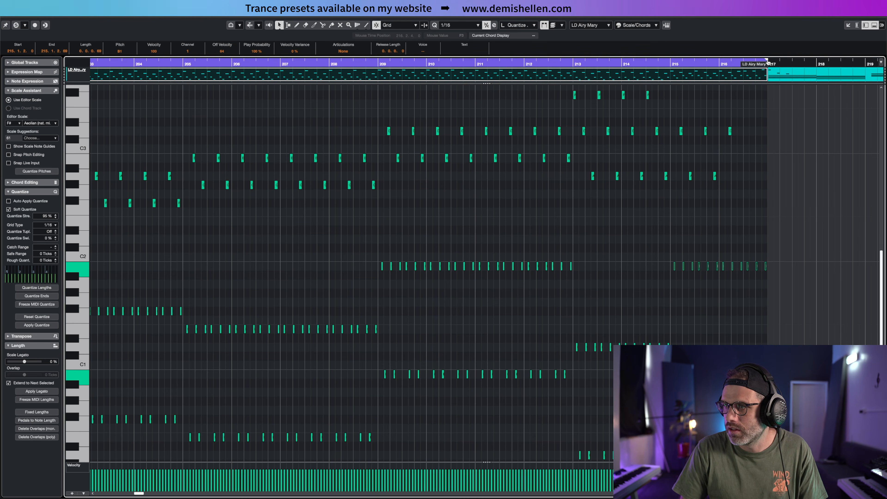
- Try raising the last melody note of bar 216 to F#4 and the note before it to E4, and play the ending
scroll(768, 140, up, 6)
drag(763, 195, 754, 216)
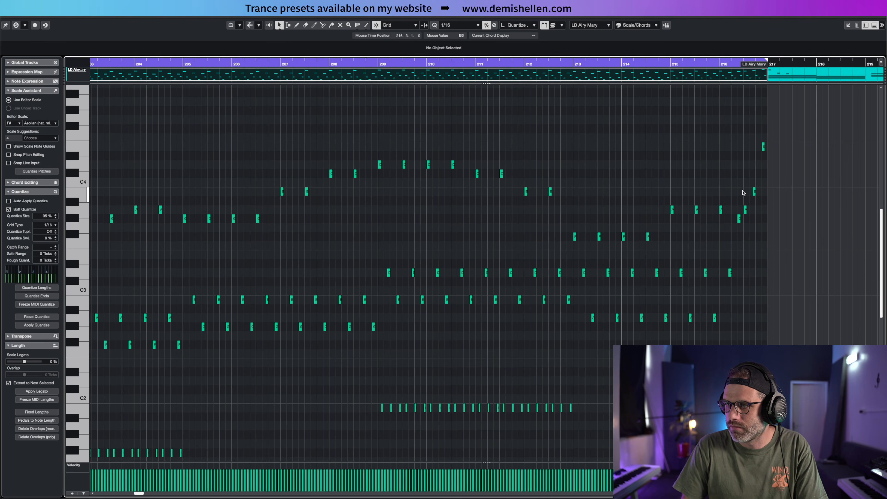
click(763, 147)
key(Up)
key(Up)
drag(745, 184, 747, 183)
key(Up)
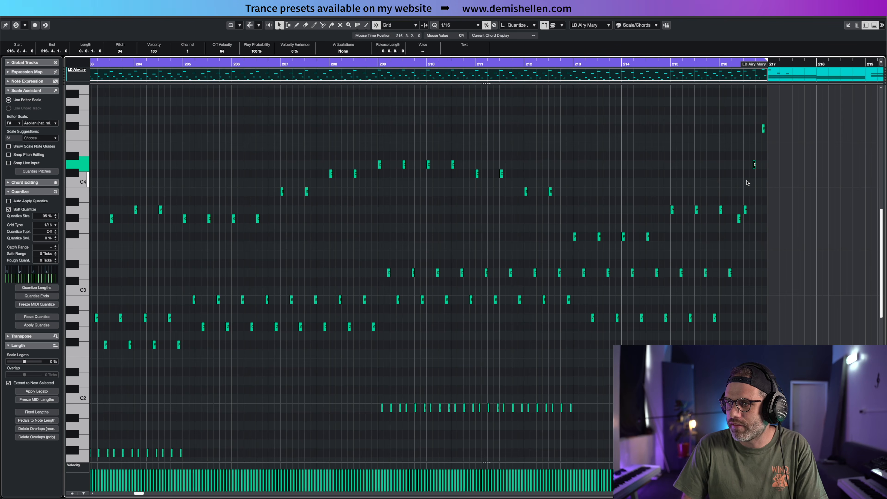
click(716, 65)
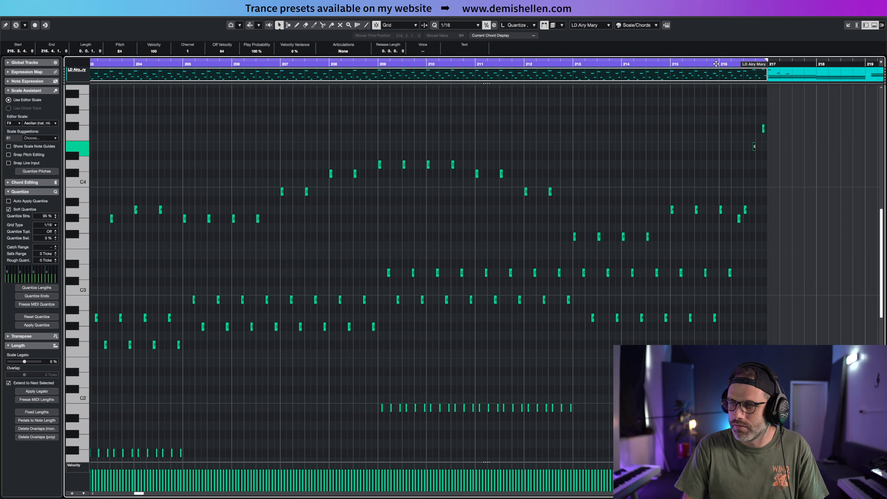
- Lower the two highest melody notes in bar 212 to A3 and play from the middle of bar 210
drag(585, 185, 520, 205)
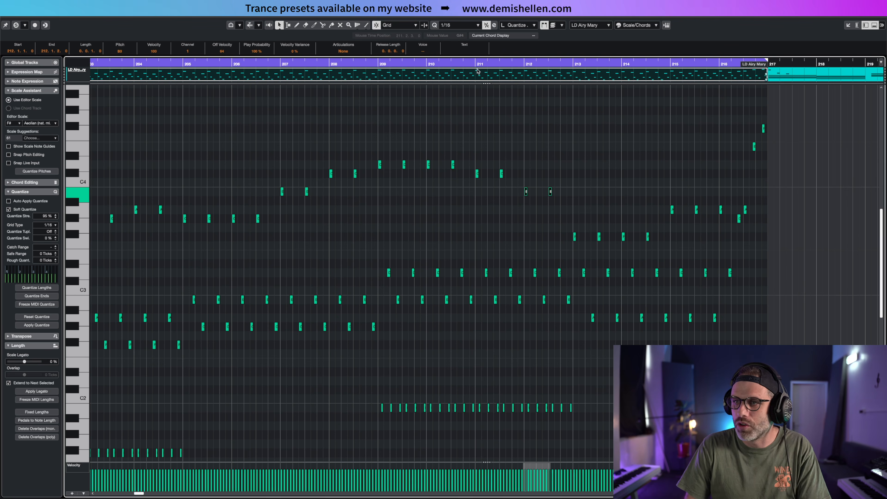
drag(575, 159, 510, 212)
key(Down)
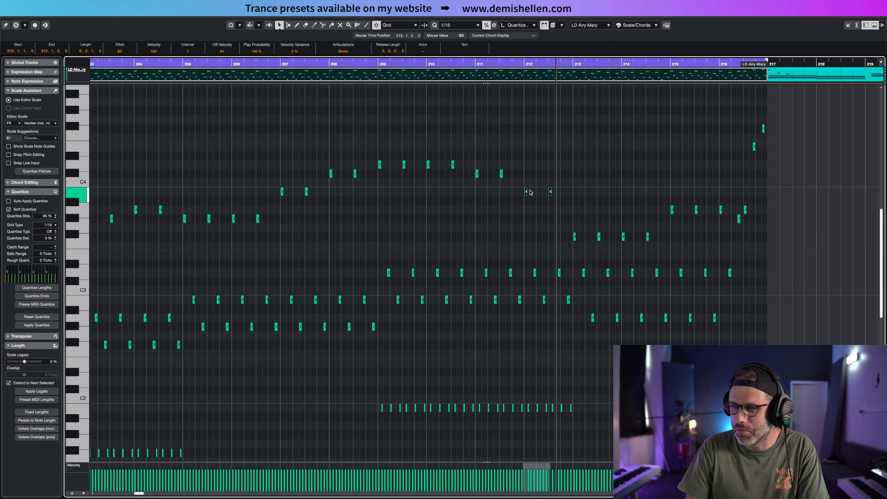
click(455, 62)
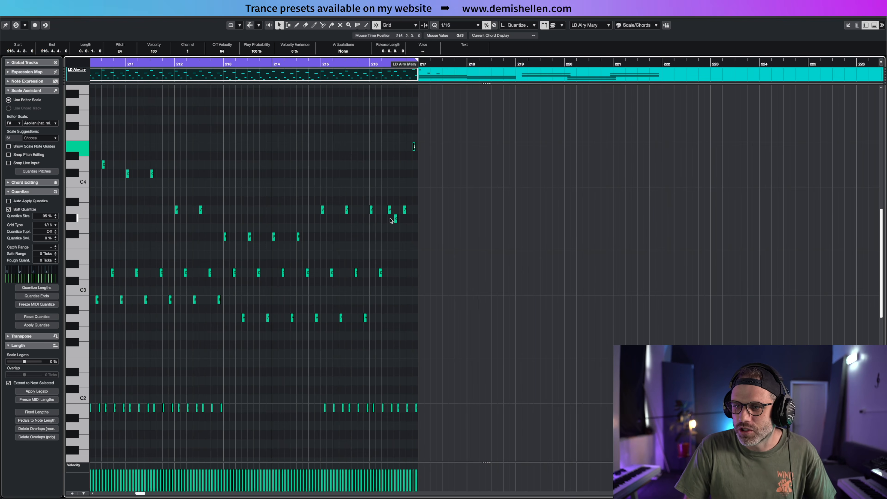
- Select the G#3 melody note at 216.3.1 and listen to the ending from about bar 216
click(390, 221)
click(395, 218)
click(370, 63)
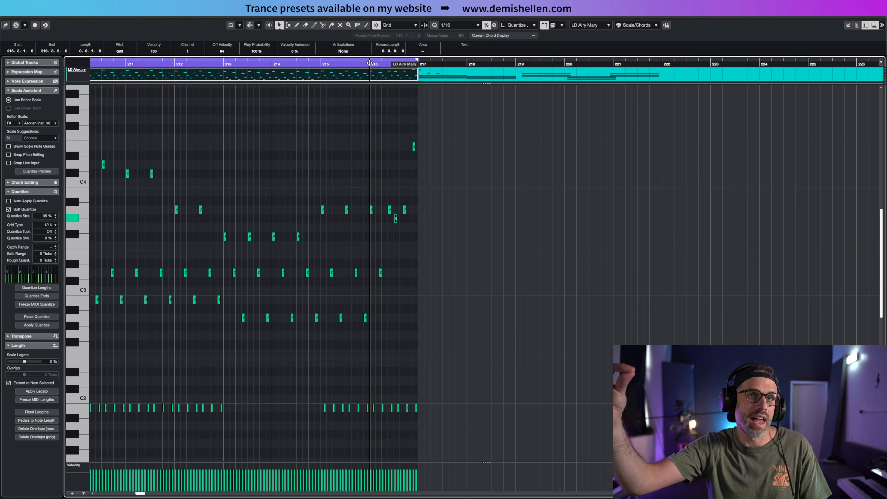
key(space)
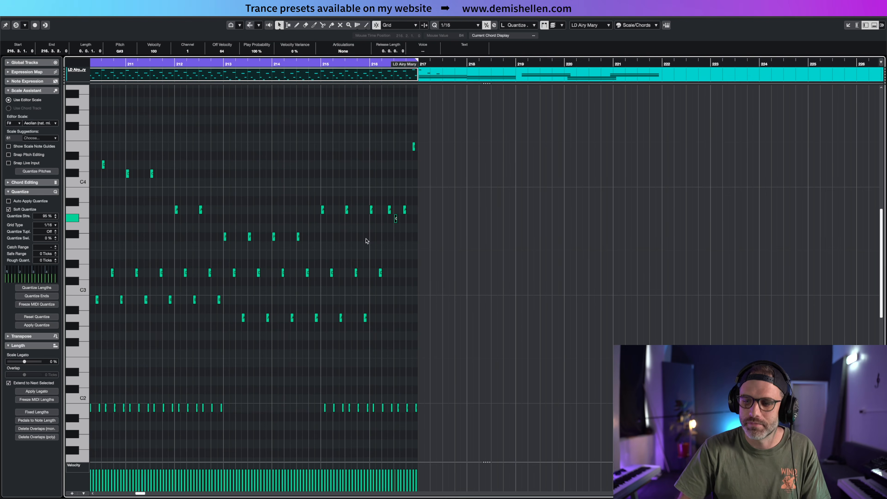
- Play the lead phrase briefly, close its note editor and return to the zoomed-out arrangement
drag(221, 127, 64, 121)
key(space)
key(Escape)
key(g)
key(g)
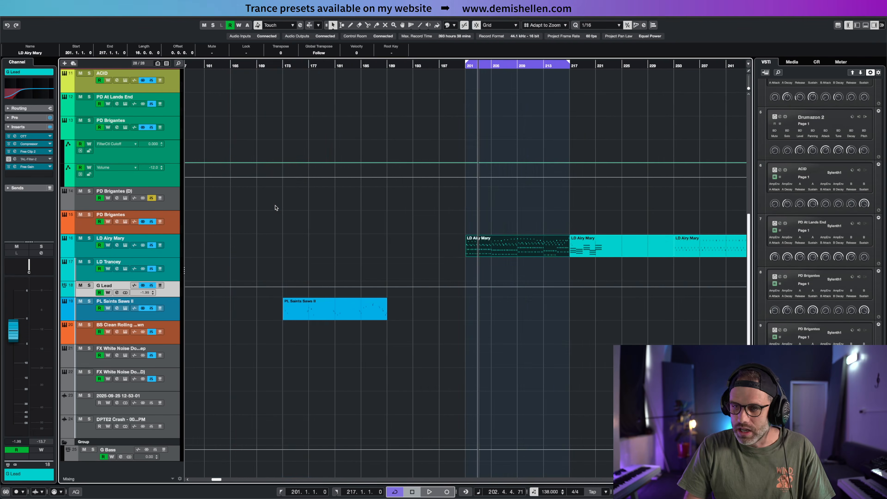
- Select the PD Brigantes part at bar 89, loop bars 89 to 105 around it and move the playhead to bar 89
drag(279, 202, 156, 205)
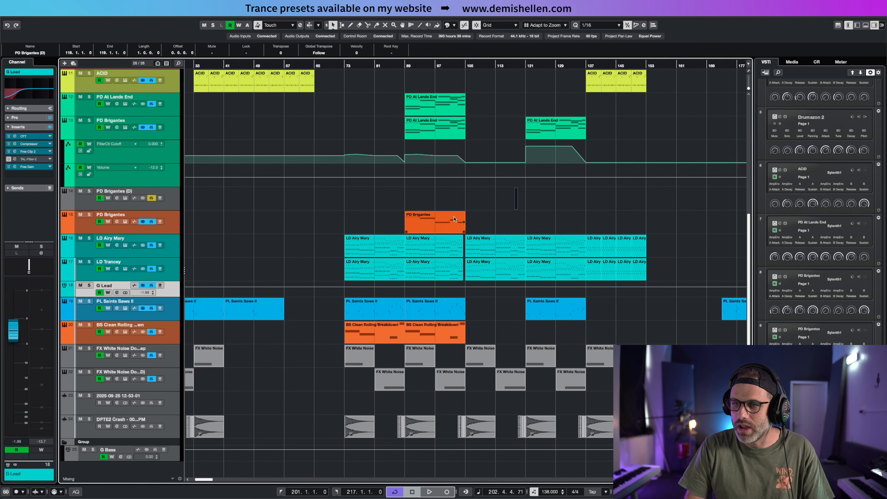
click(440, 221)
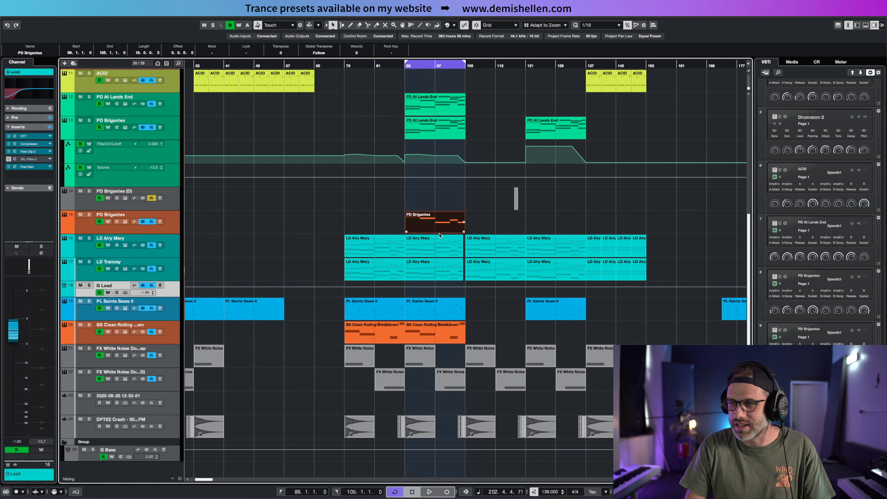
key(l)
- Loop bars 105 to 121 around the LD Airy Mary part and play the full arrangement from bar 105
click(496, 251)
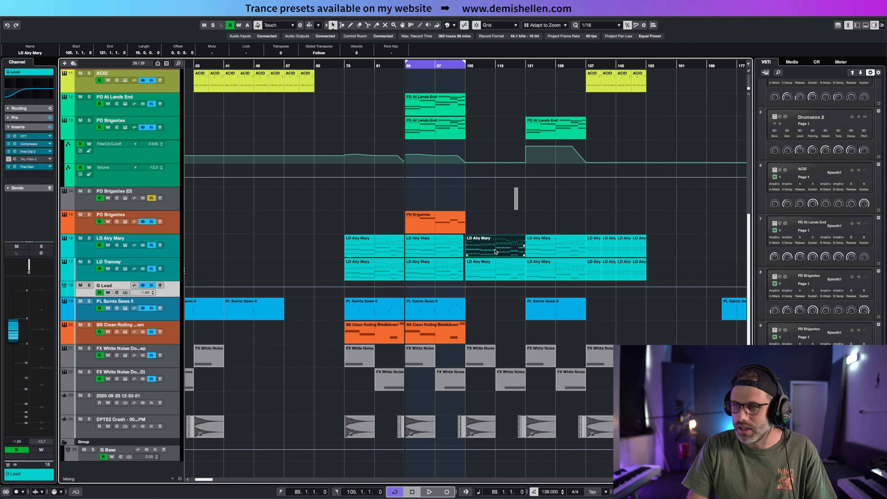
key(p)
scroll(489, 255, up, 6)
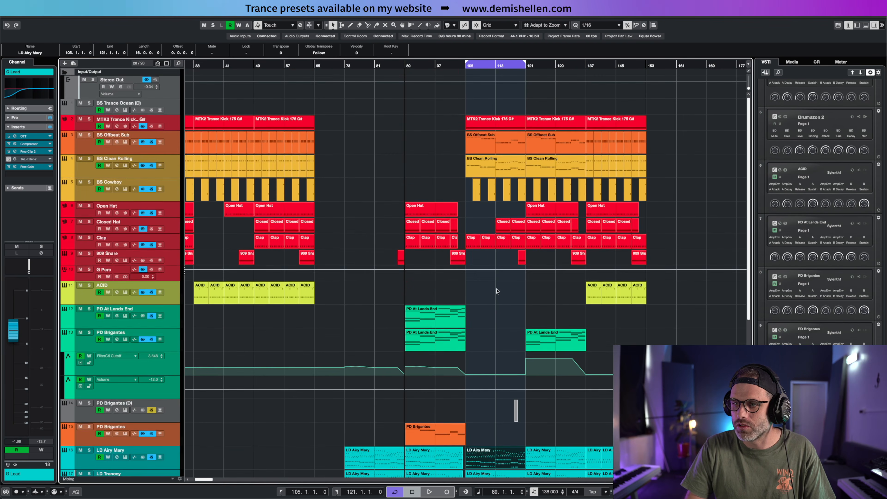
scroll(497, 290, down, 1)
key(l)
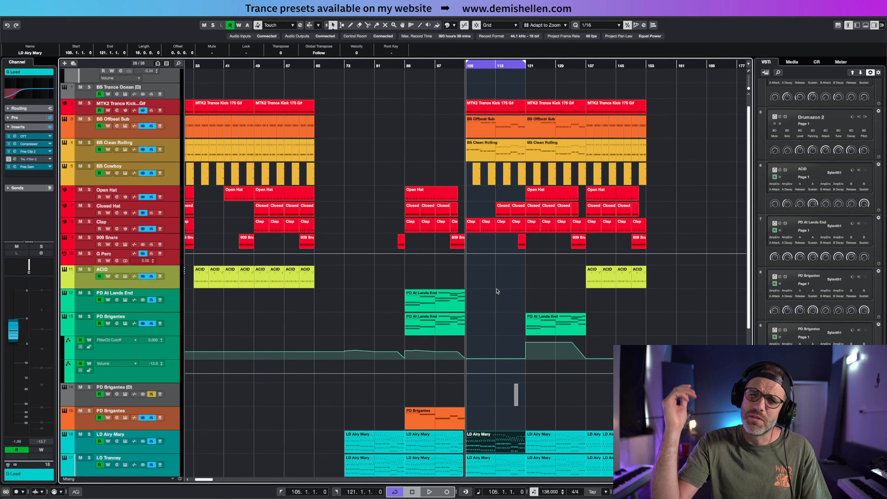
key(space)
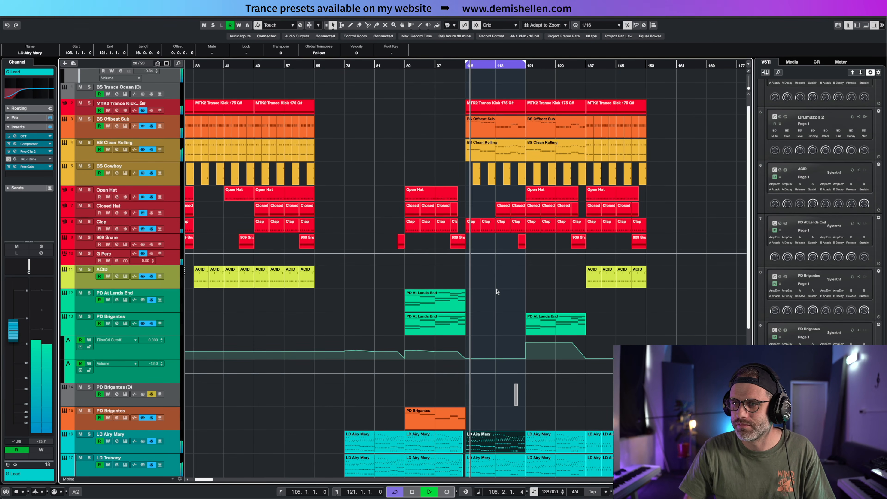
- Show the channel of the LD Trancey lead track and that of the LD Airy Mary track during playback
scroll(498, 292, down, 1)
scroll(498, 293, down, 3)
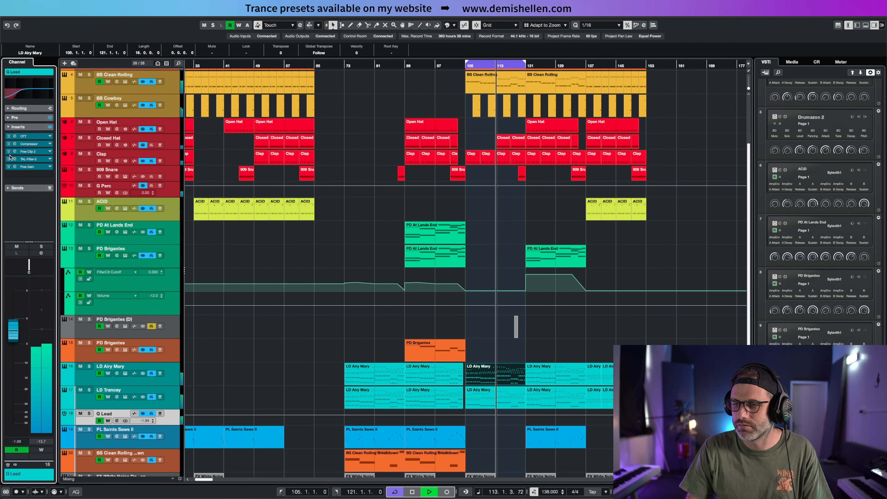
click(170, 402)
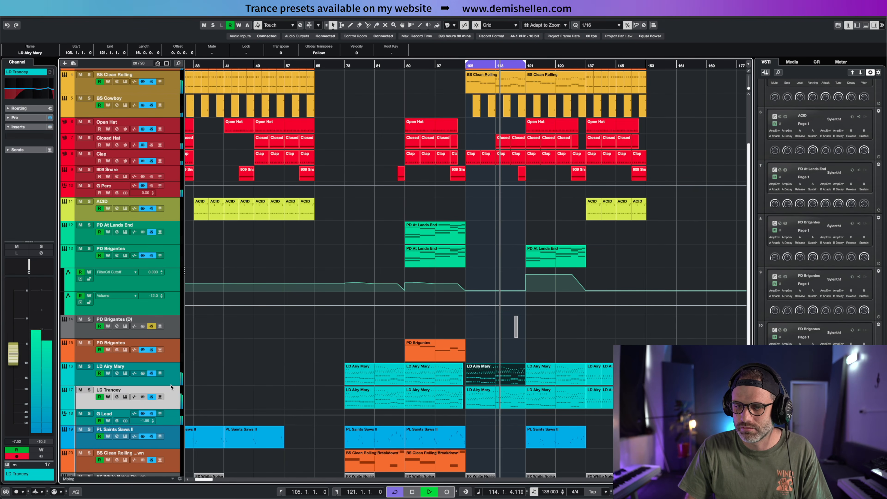
click(170, 379)
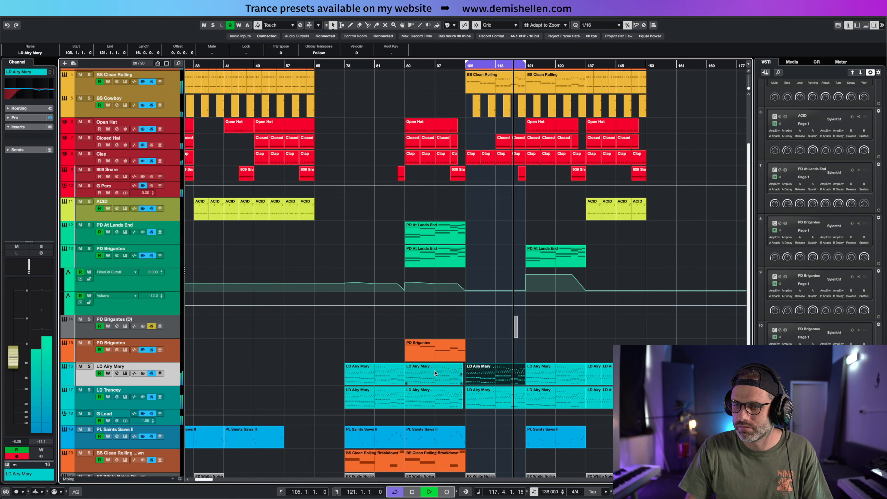
- Collapse the loop range by moving its end to bar 105, letting playback run on past bar 121
drag(517, 65, 497, 65)
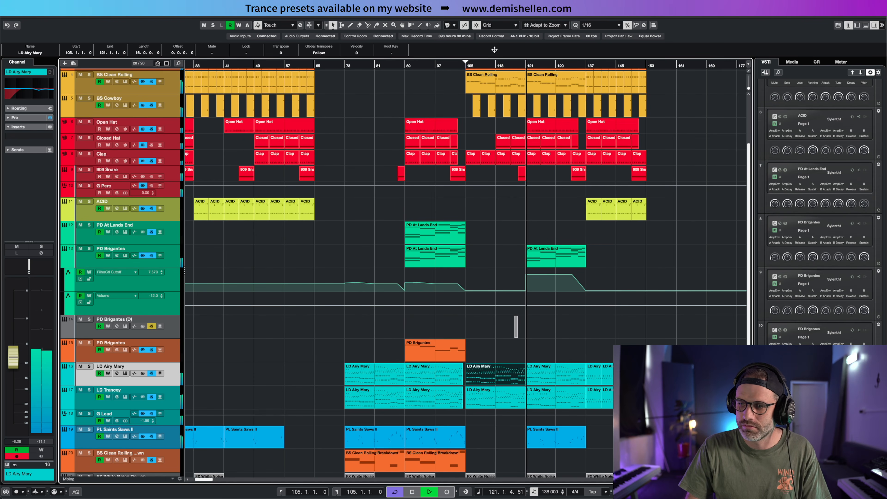
scroll(697, 320, right, 5)
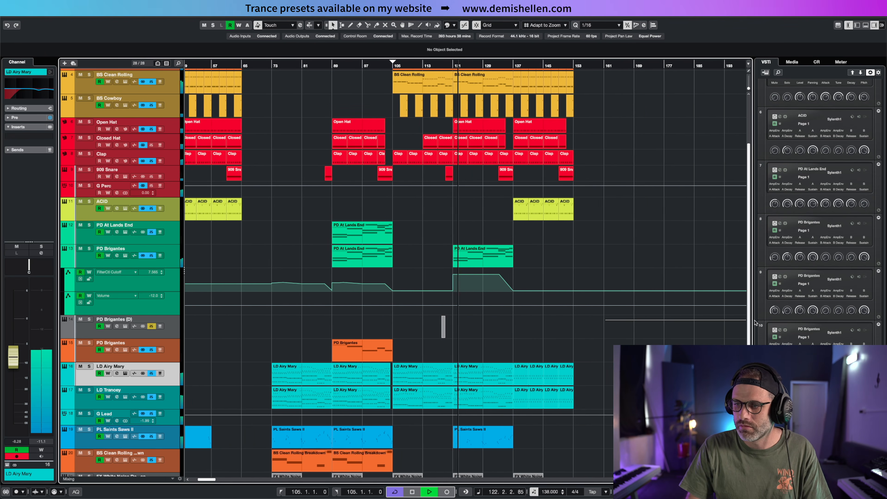